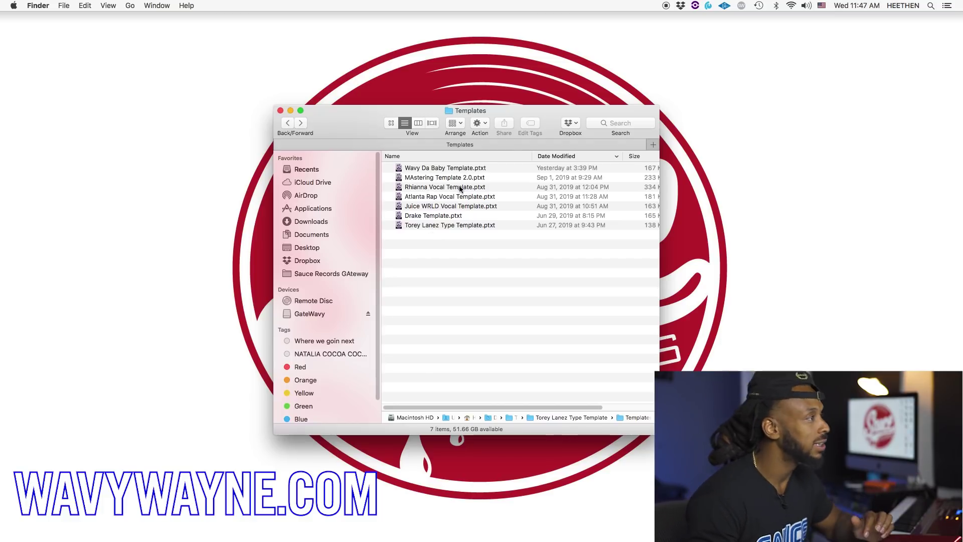
Open the Wavy Da Baby Template.ptxt session template from the Templates folder in Pro Tools.
click(459, 168)
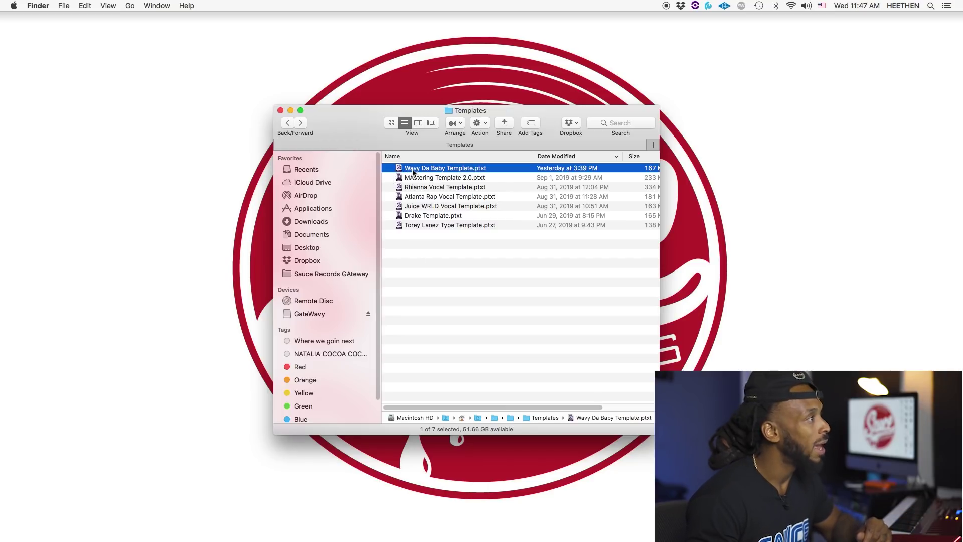
double_click(430, 171)
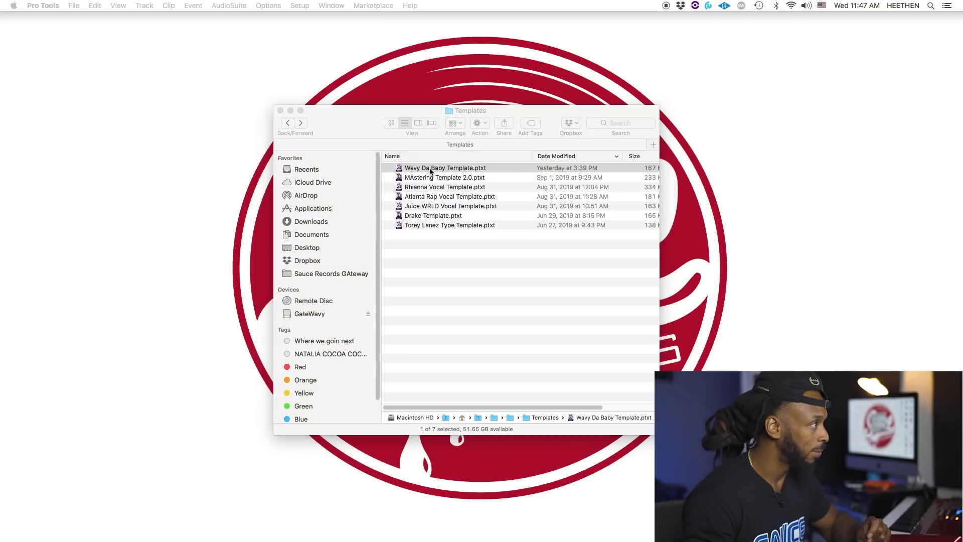
drag(116, 153, 449, 169)
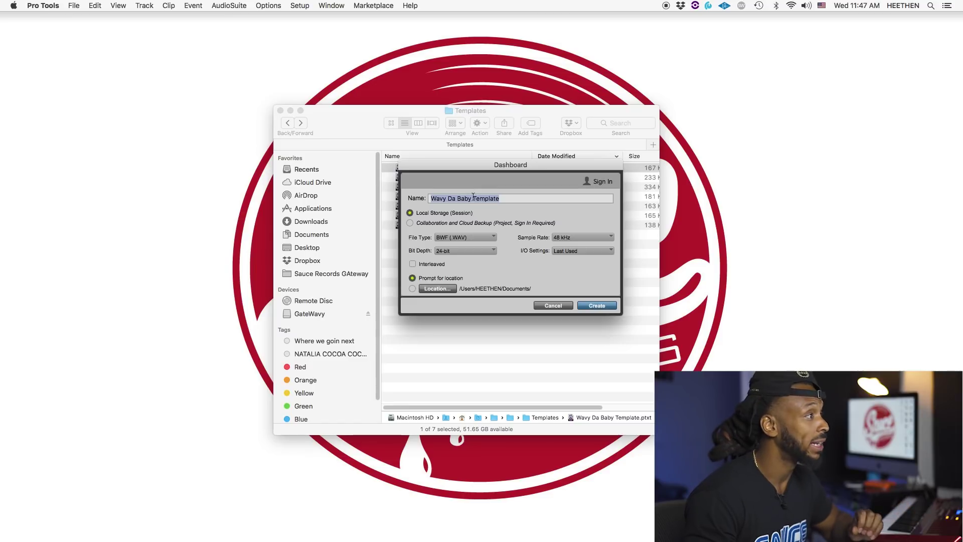
Name the new session "Wavy Da Baby SESSION".
drag(510, 198, 464, 202)
click(508, 199)
key(Right)
key(BackSpace)
key(BackSpace)
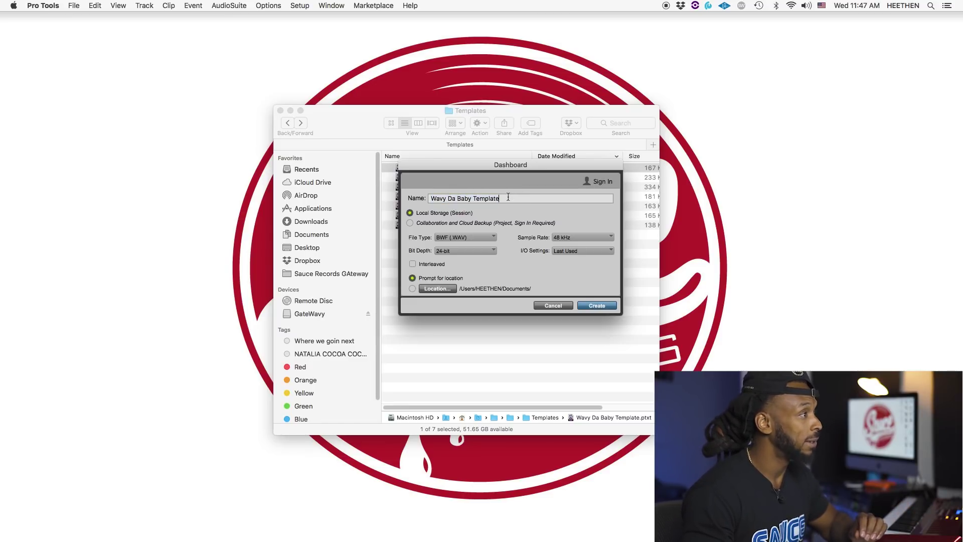
key(BackSpace)
key(BackSpace)
key(BackSpace)
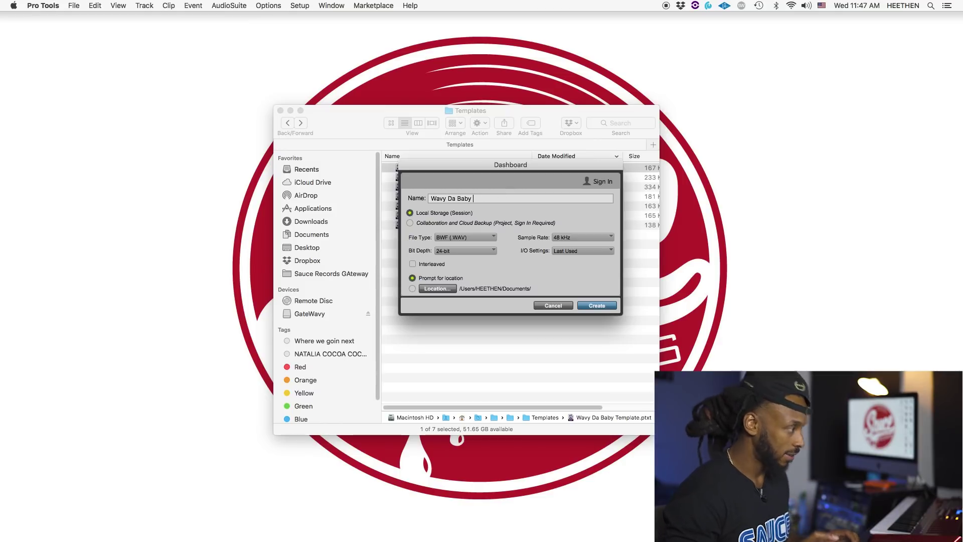
text(SE)
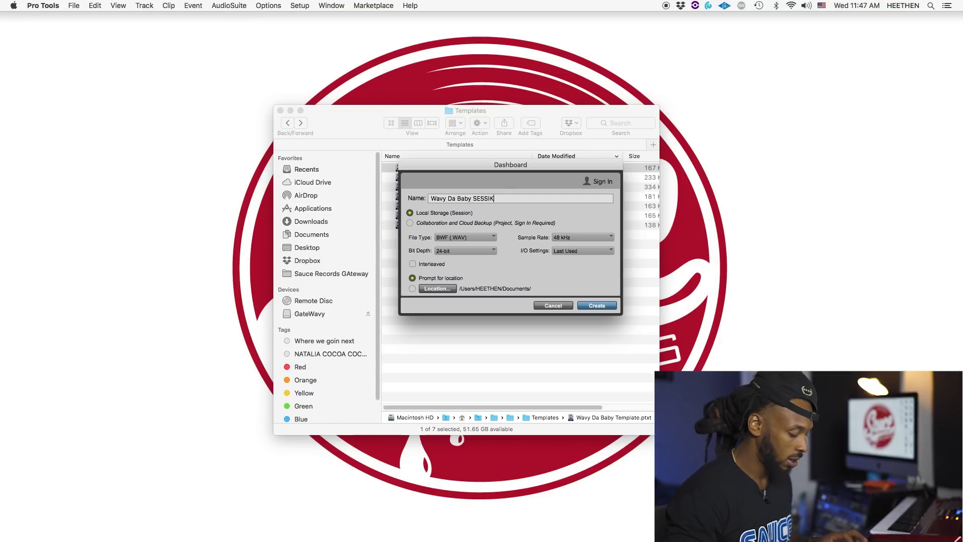
text(SSION)
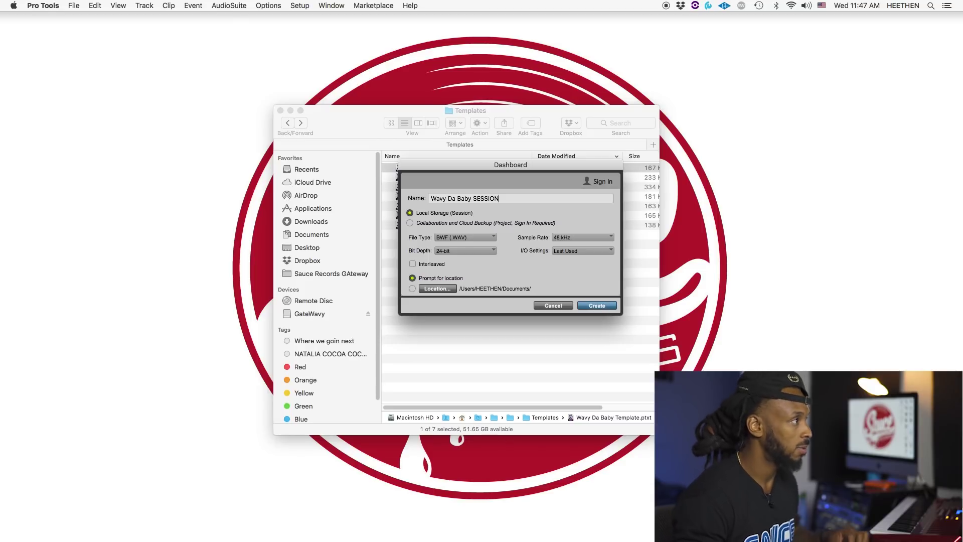
Set the new session's I/O Settings to Stereo Mix and create the session.
click(558, 252)
click(580, 261)
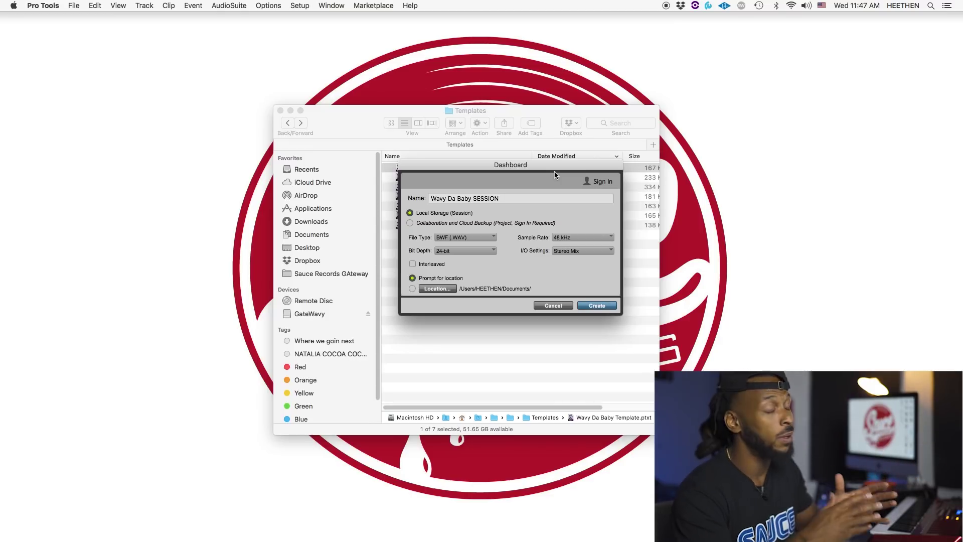
click(597, 305)
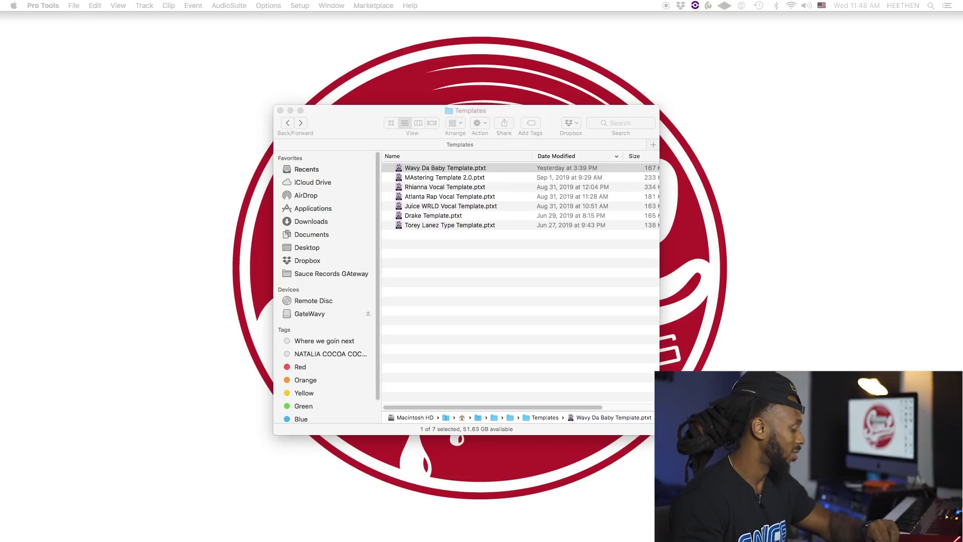
key(super+o)
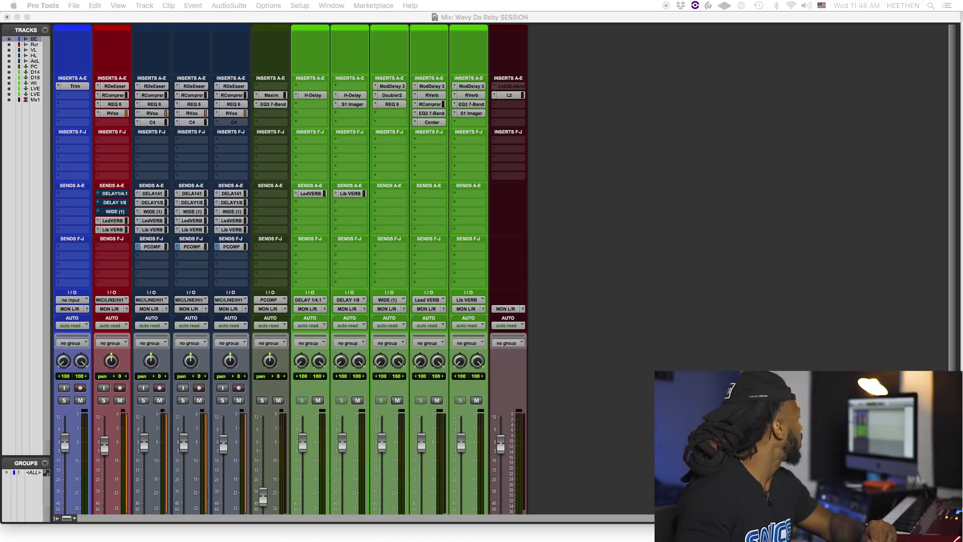
Examine the template's channel strips in the Mix window, from the inserts down to the faders and comments, and return to the Edit window.
key(super+equal)
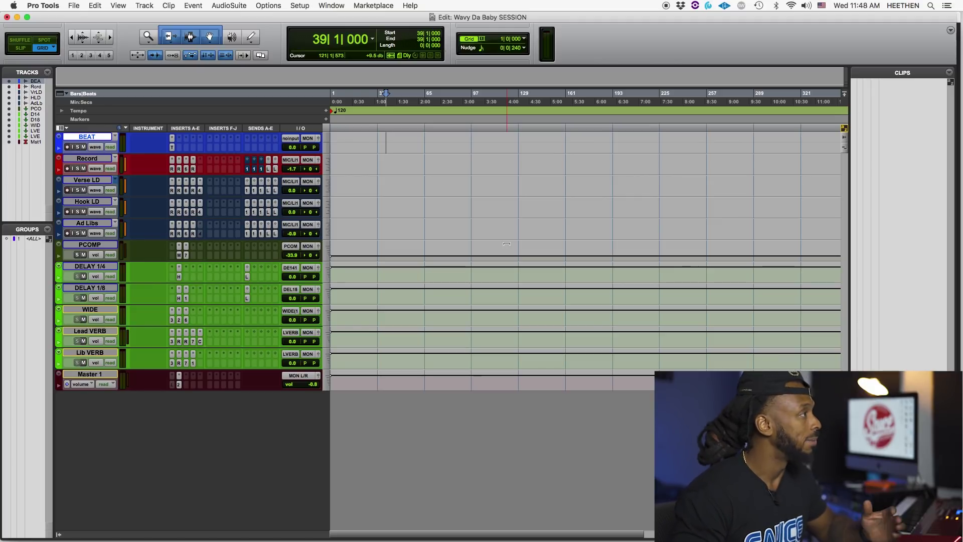
key(super+equal)
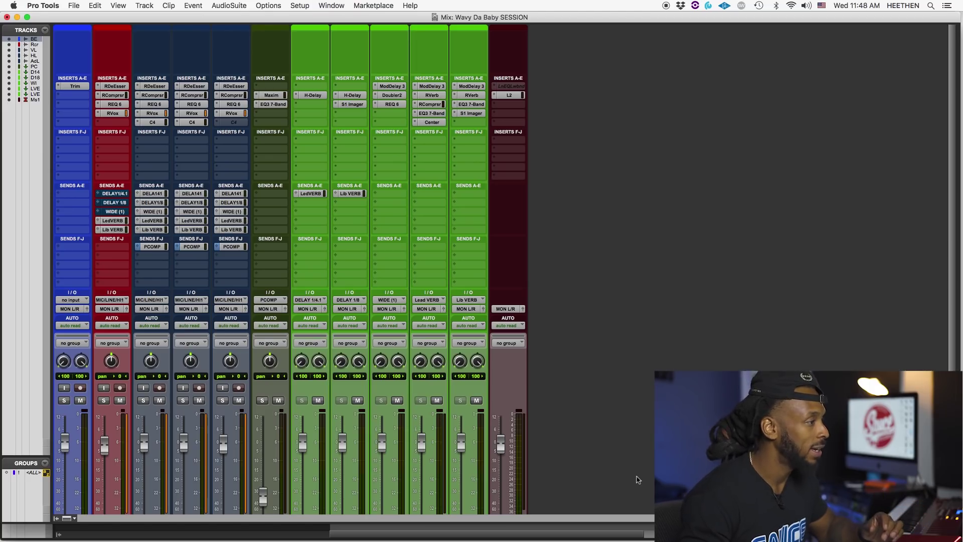
drag(645, 525, 646, 538)
scroll(637, 439, down, 5)
scroll(637, 440, up, 5)
scroll(637, 440, down, 5)
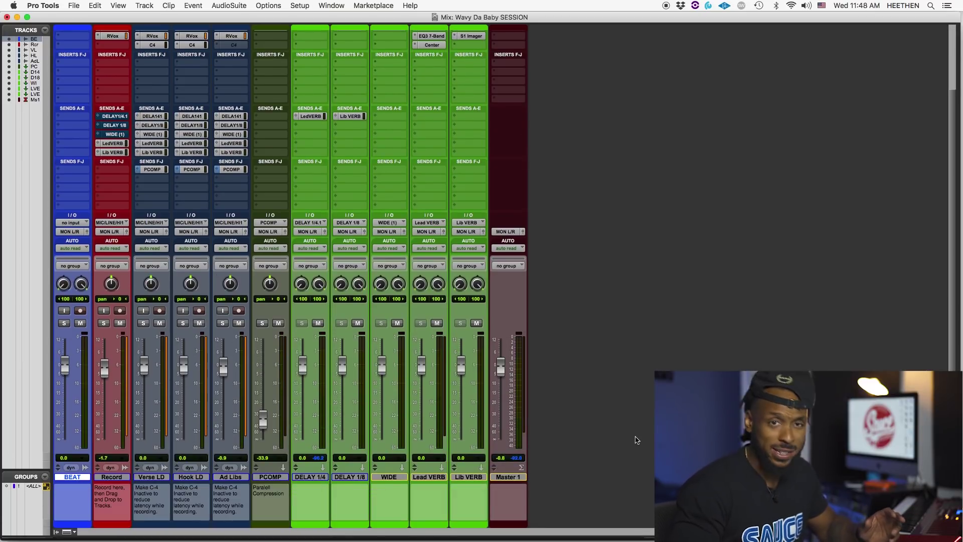
key(super+equal)
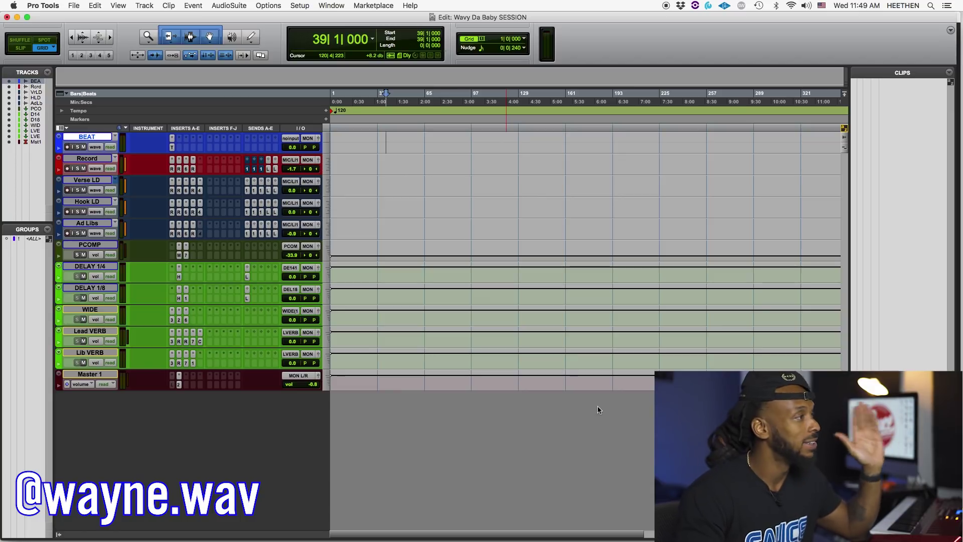
Increase the height of all tracks in the Edit window to show their insert and send names.
click(569, 381)
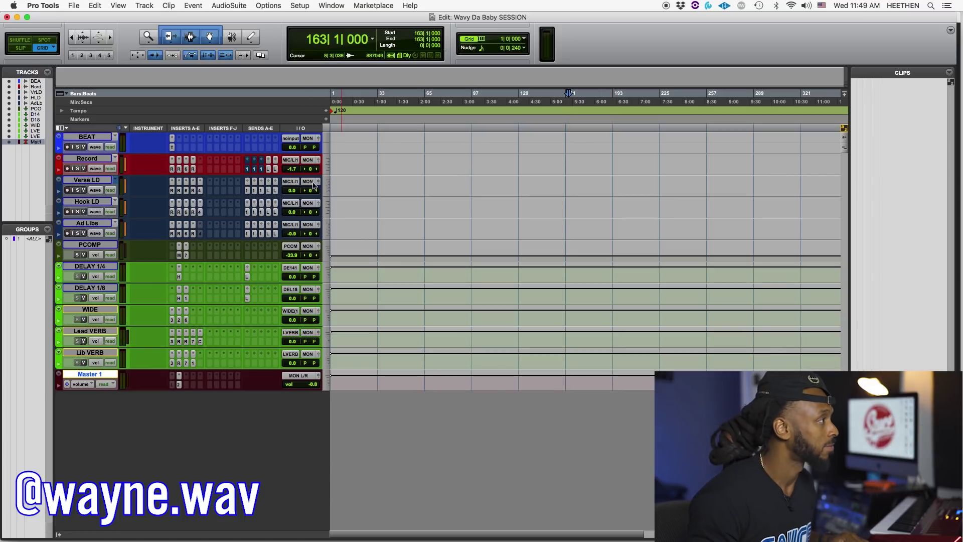
mouse_move(267, 540)
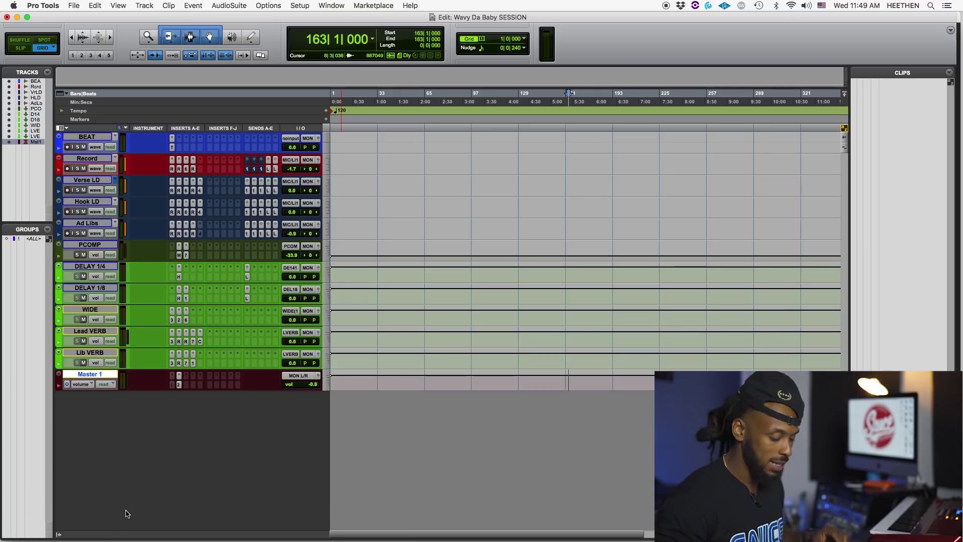
key(ctrl+alt+Down)
key(ctrl+alt+Down)
key(ctrl+alt+Up)
key(ctrl+alt+Up)
key(ctrl+alt+Up)
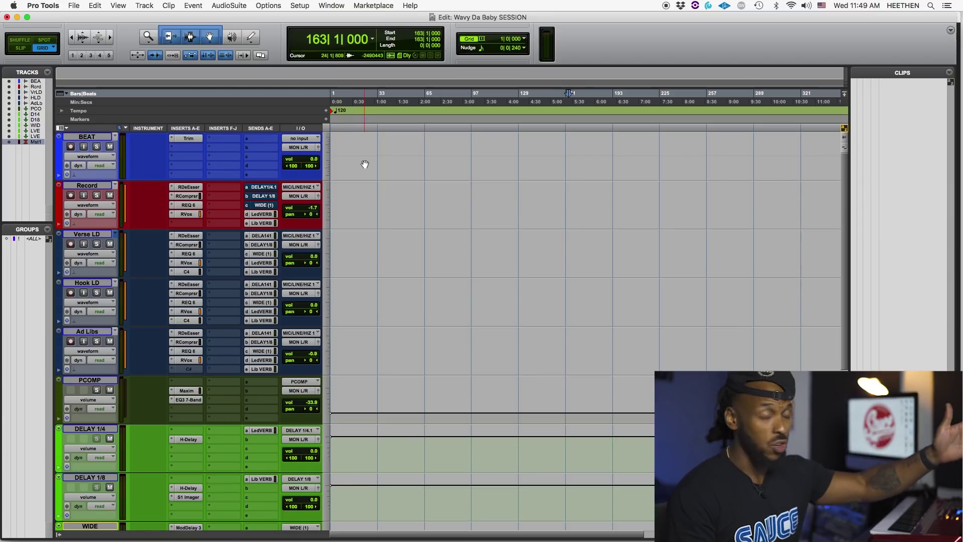
Go through the BEAT and Record tracks, and slightly increase the Record track's height.
click(364, 148)
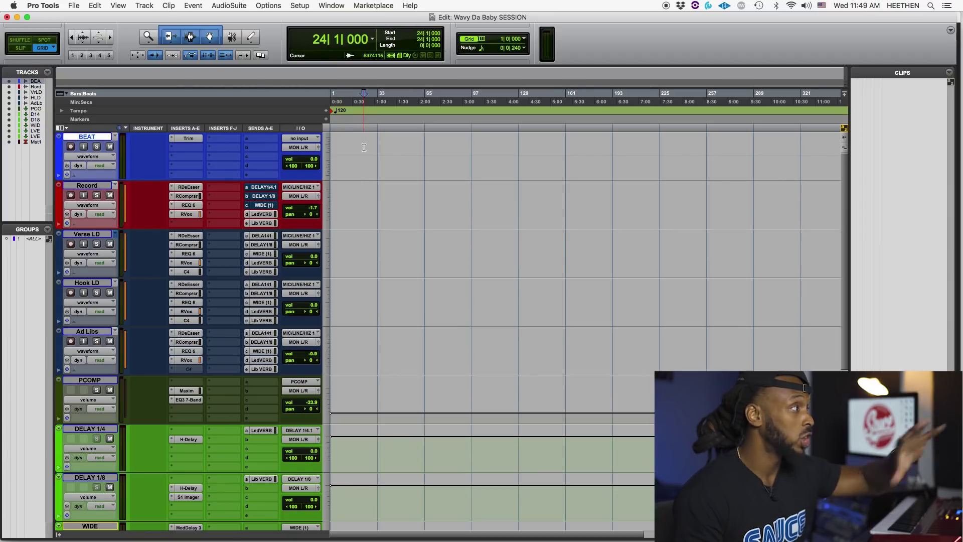
drag(424, 149, 411, 152)
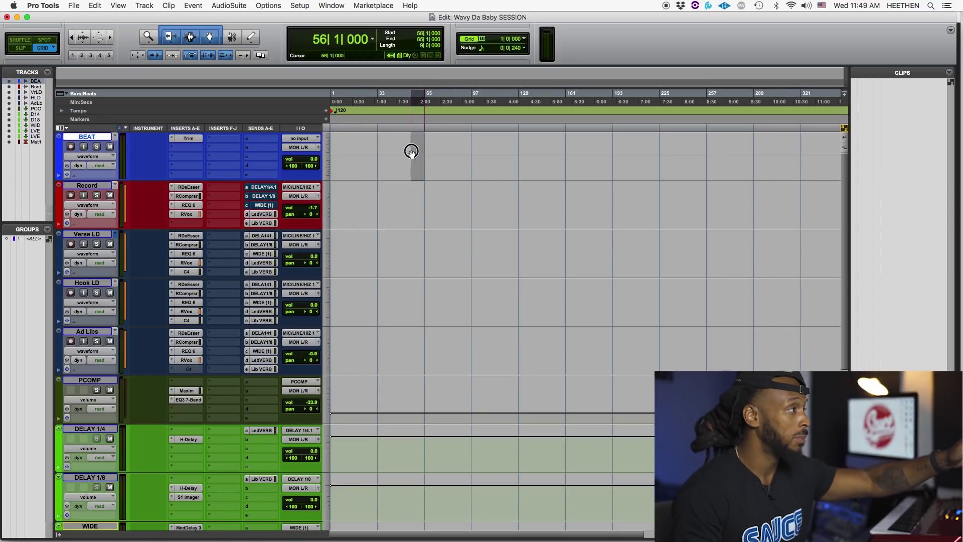
click(394, 151)
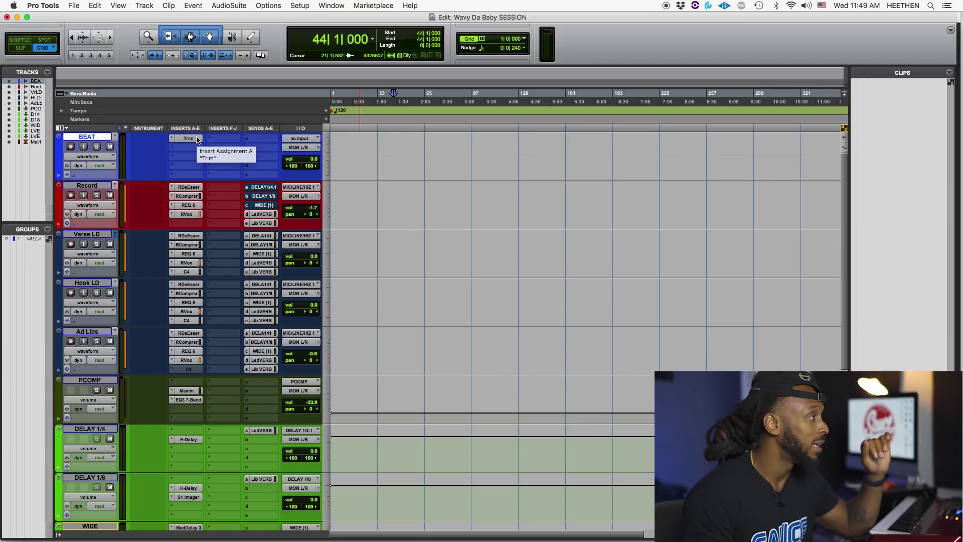
click(88, 186)
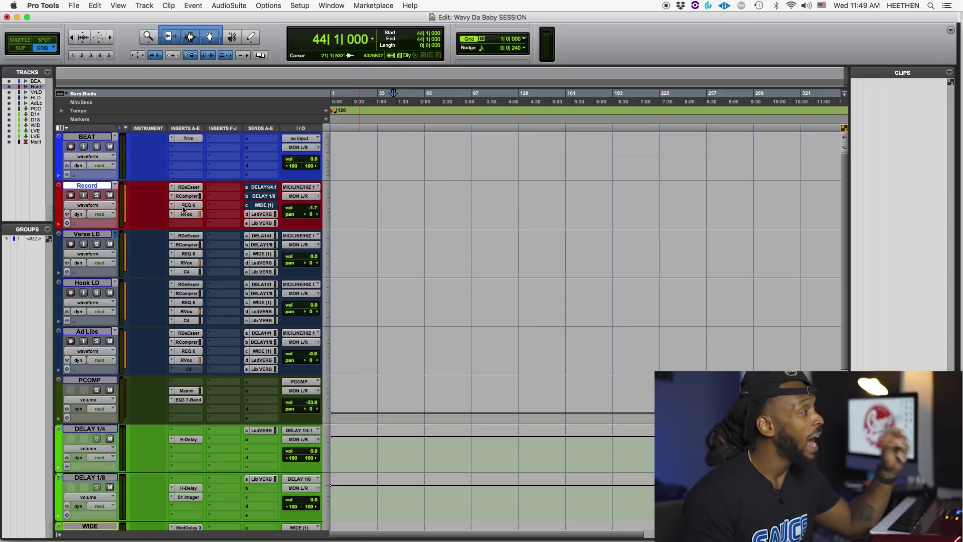
drag(186, 229, 186, 239)
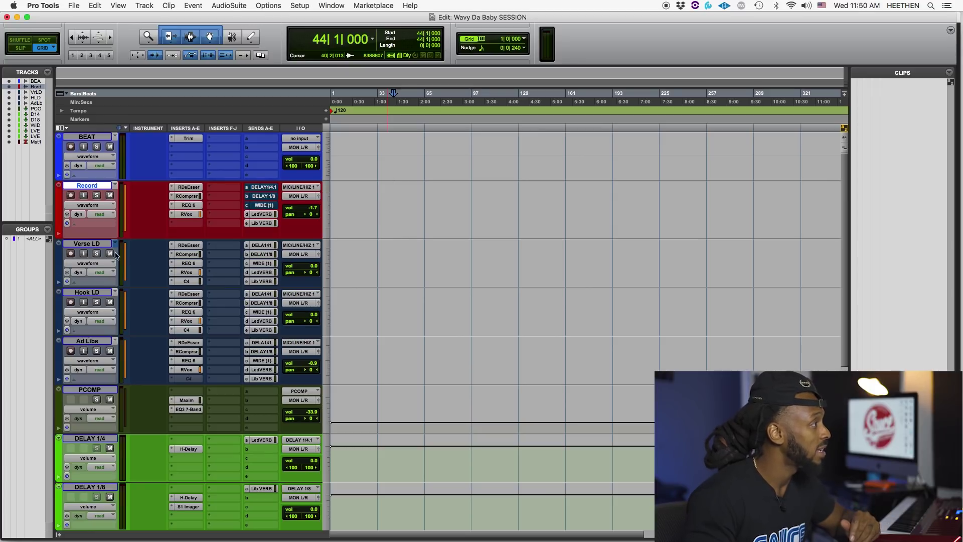
Examine the Verse LD, Hook LD, Ad Libs and PCOMP tracks one after another in the Edit window.
click(103, 244)
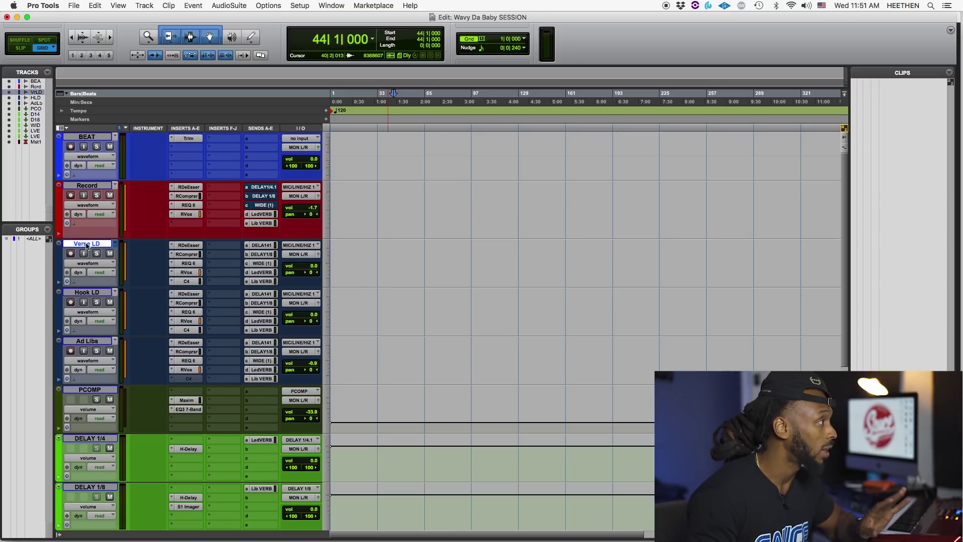
click(105, 294)
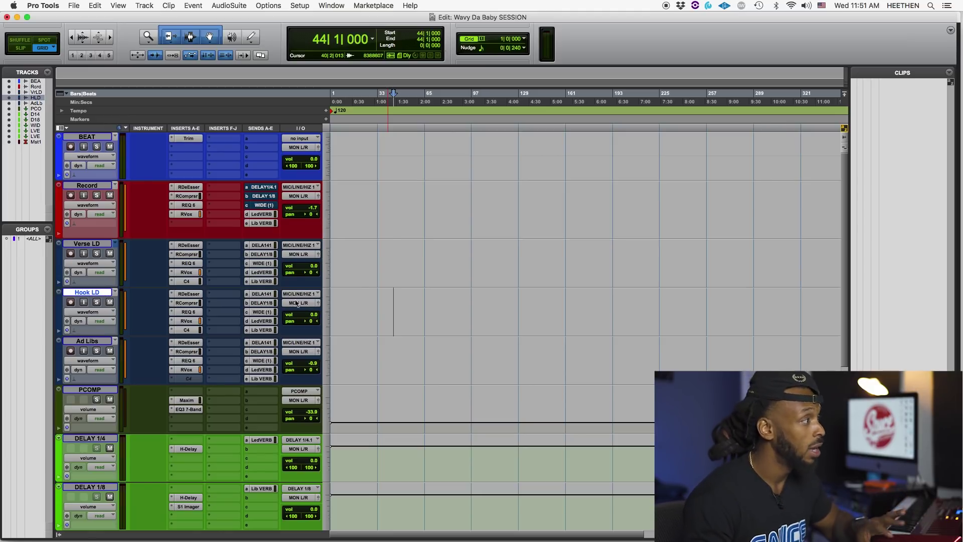
click(101, 344)
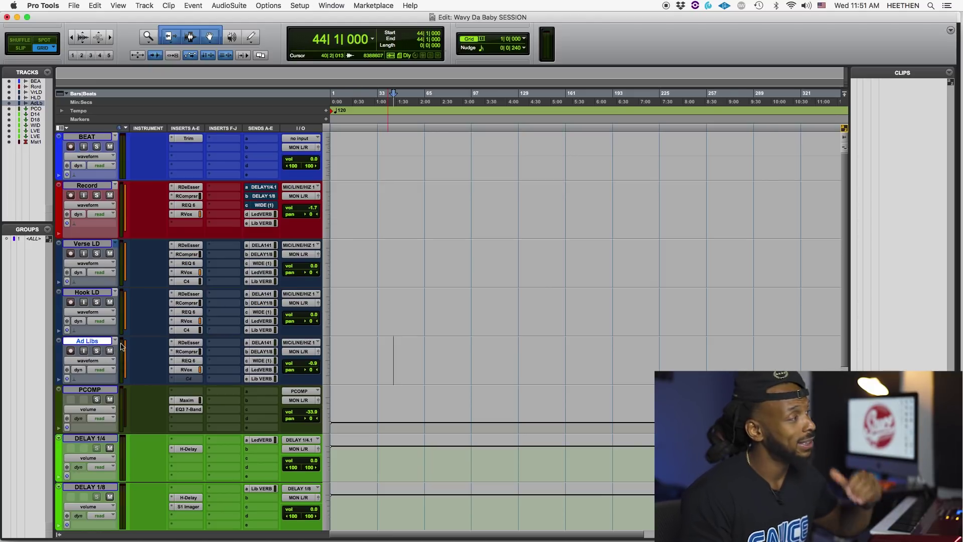
click(361, 360)
click(108, 390)
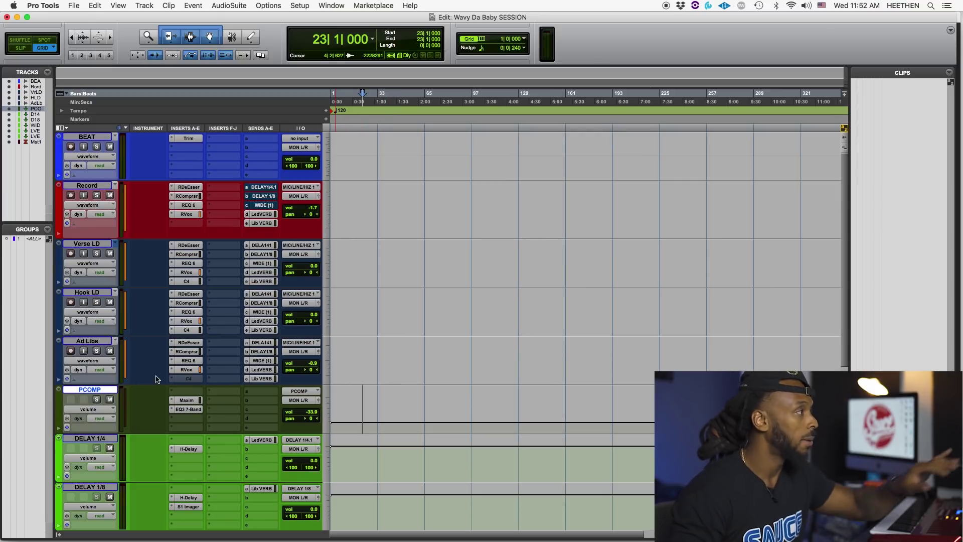
Switch to the Mix window and examine the PCOMP sends on the Verse LD, Hook LD and Ad Libs tracks.
key(super+equal)
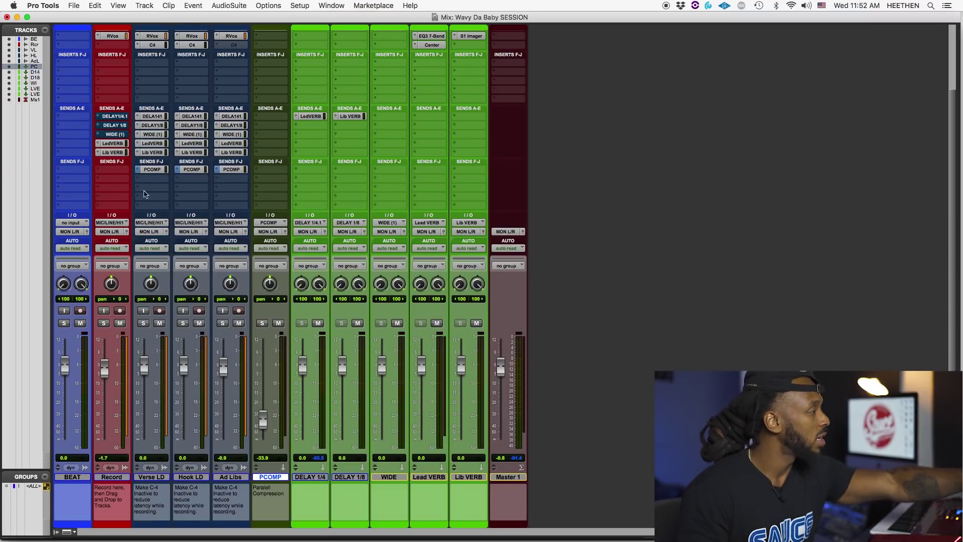
click(151, 478)
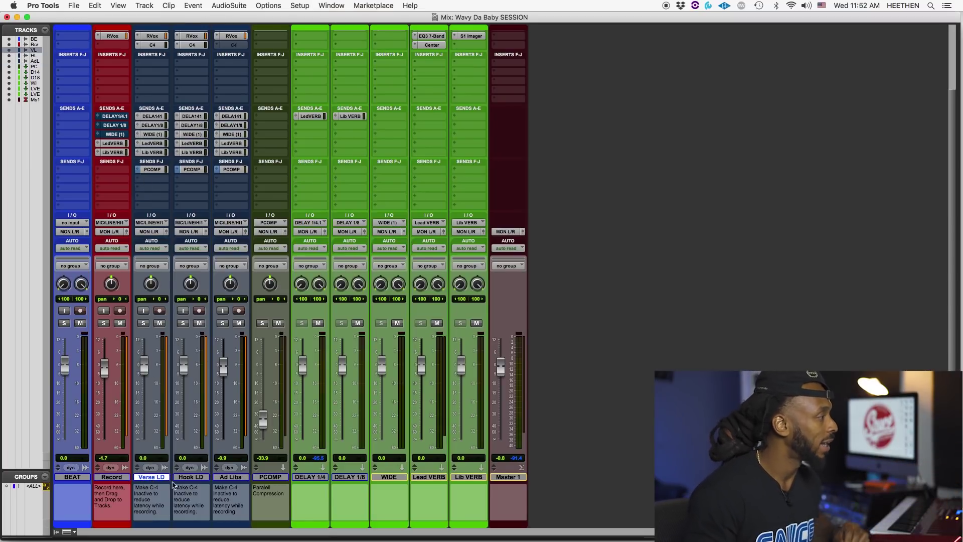
click(191, 478)
click(232, 478)
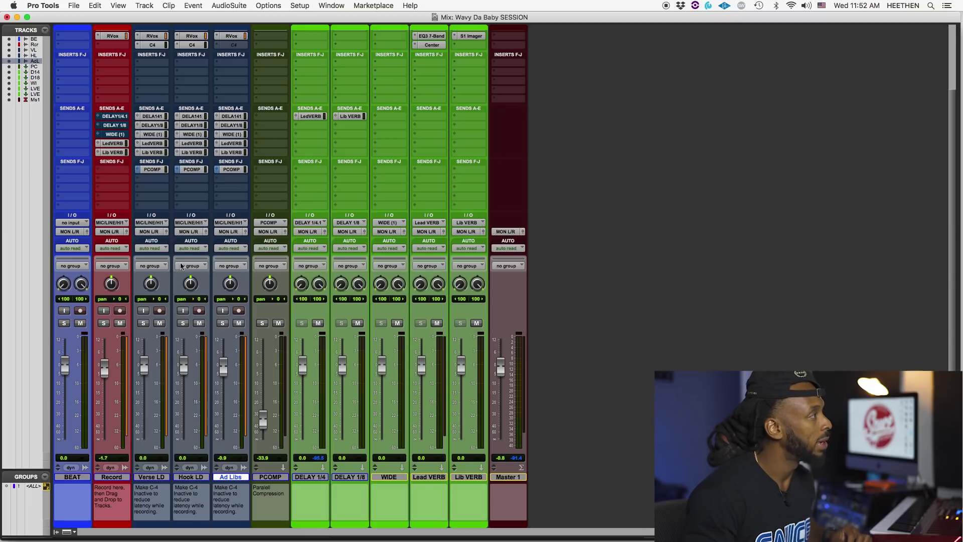
Inspect the Ad Libs track's PCOMP send fader beside the mixer, check the PCOMP and Master 1 tracks, and close the send window.
click(226, 170)
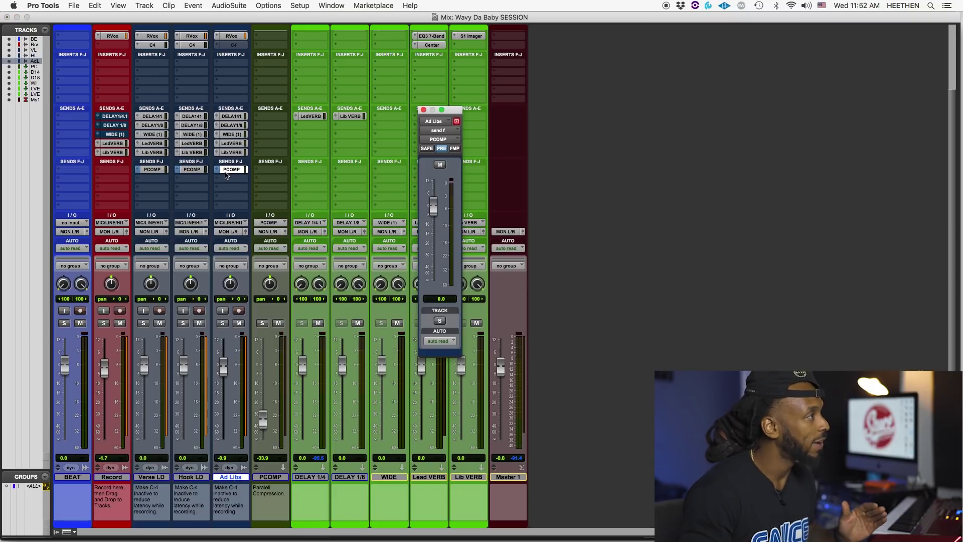
drag(456, 115, 656, 116)
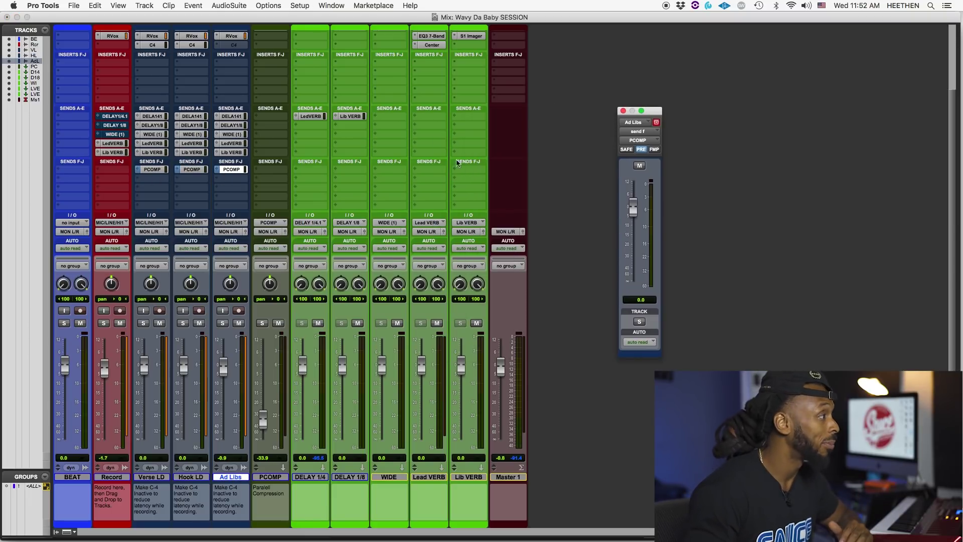
click(285, 477)
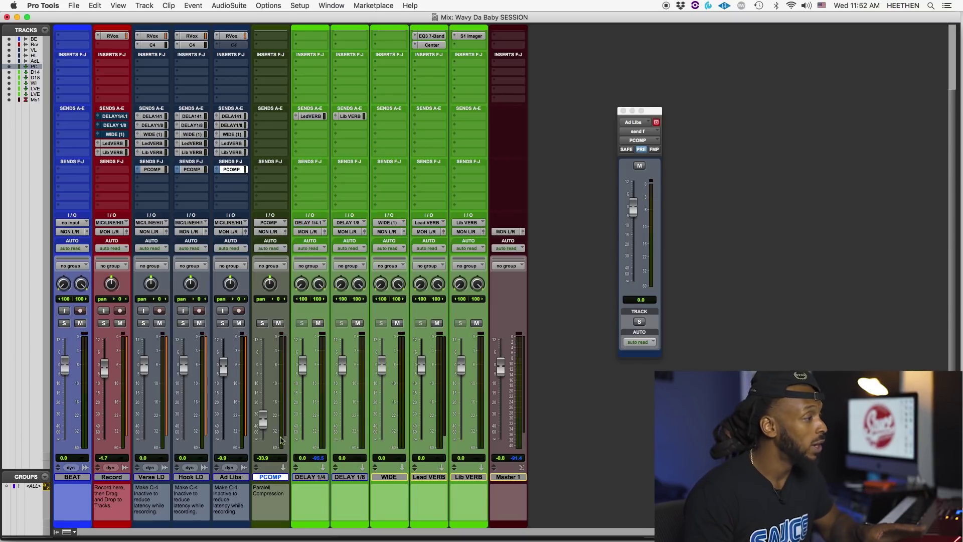
click(508, 477)
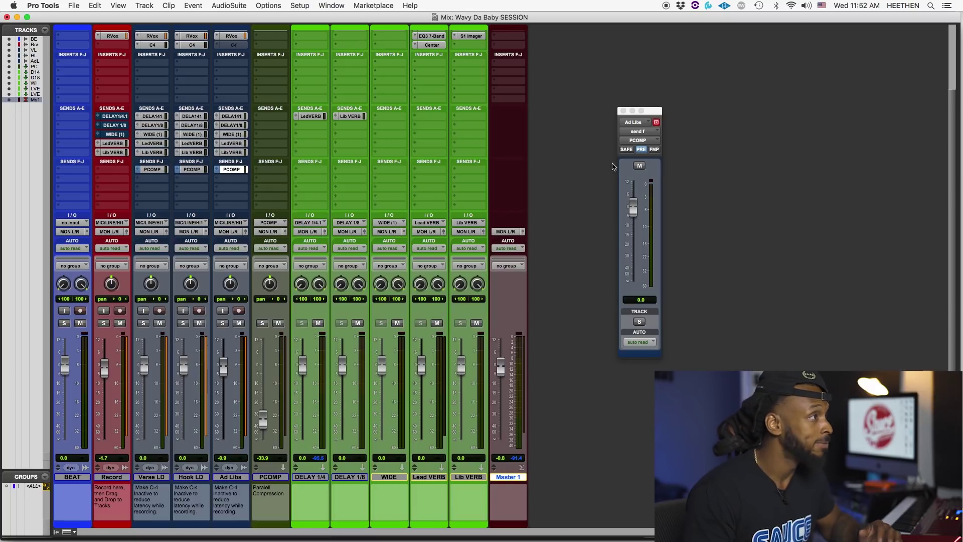
click(622, 111)
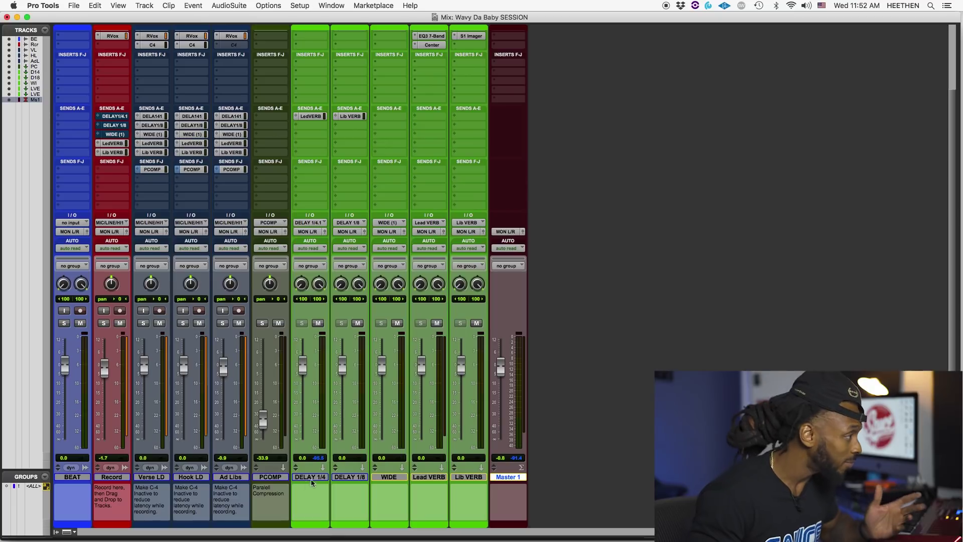
Examine the DELAY 1/4, DELAY 1/8, WIDE, Lead VERB and Lib VERB return tracks one after another in the mixer.
click(311, 478)
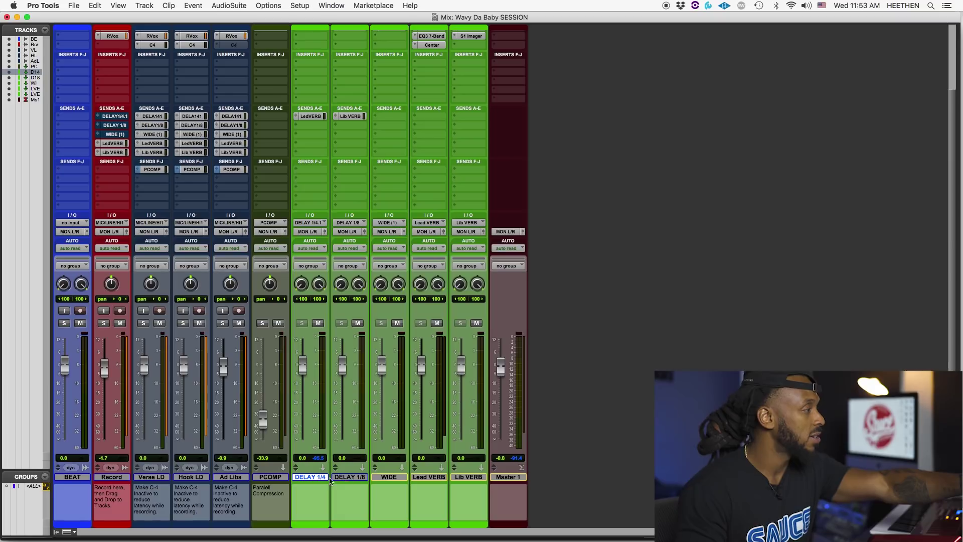
click(350, 478)
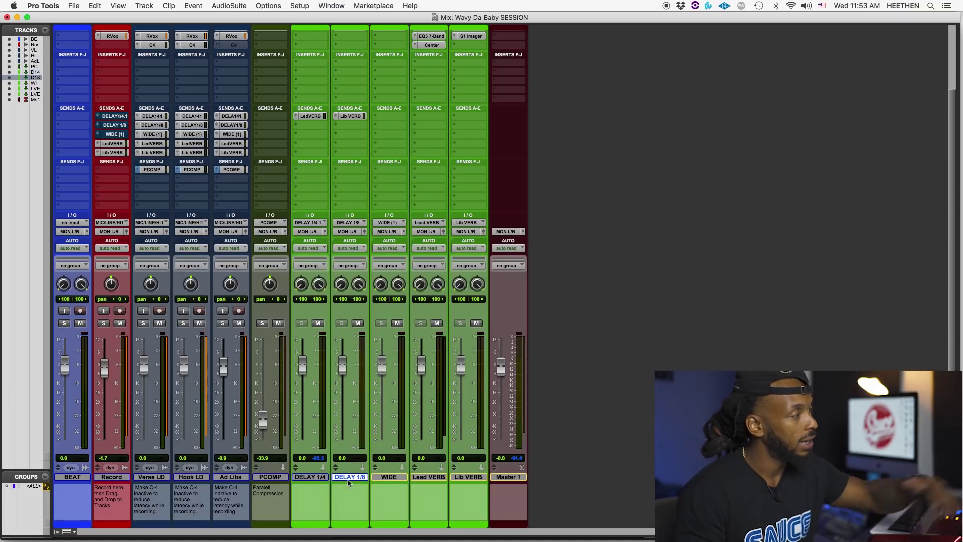
click(389, 477)
scroll(390, 480, up, 2)
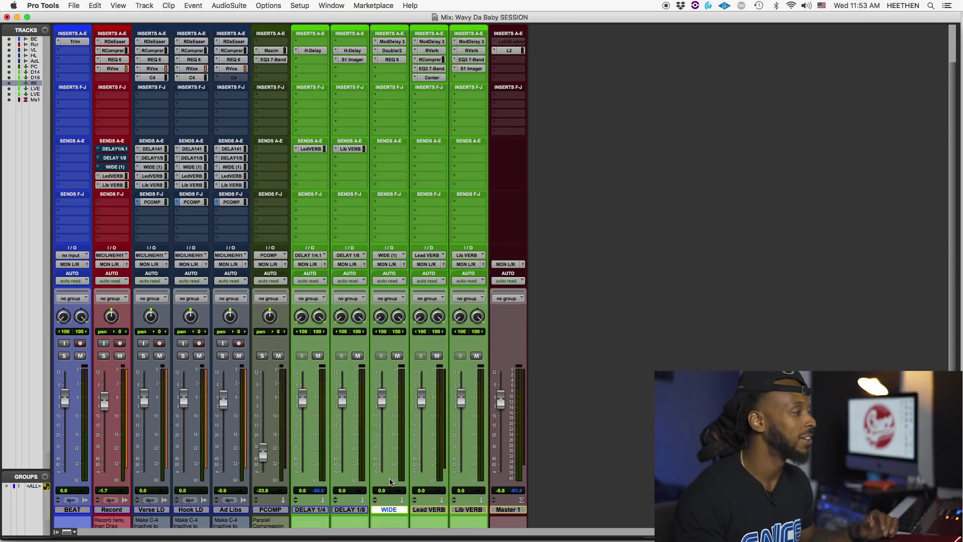
scroll(456, 457, down, 2)
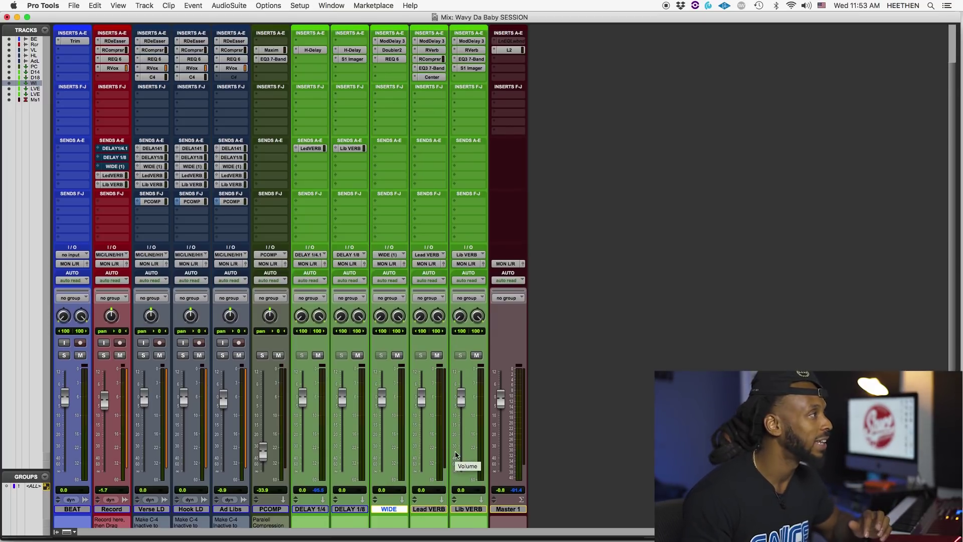
click(447, 478)
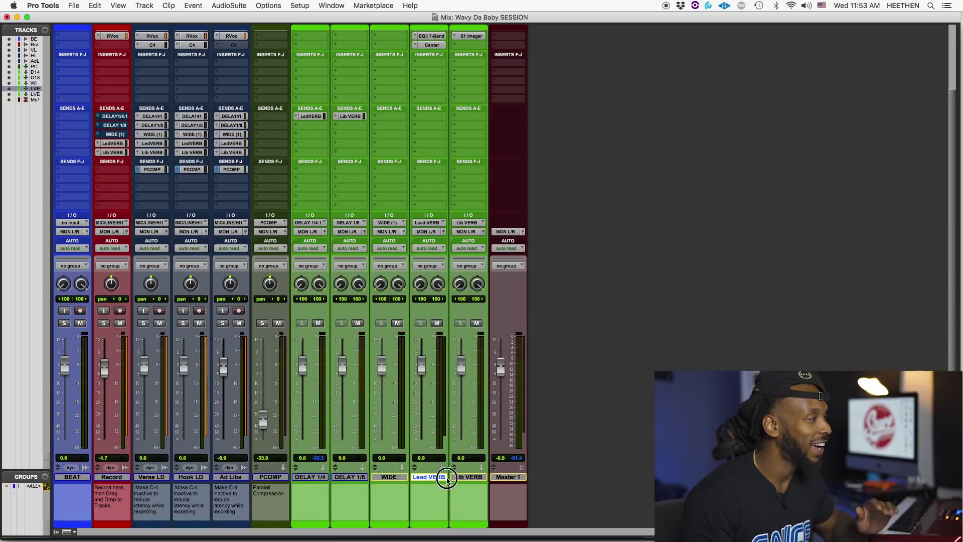
click(478, 478)
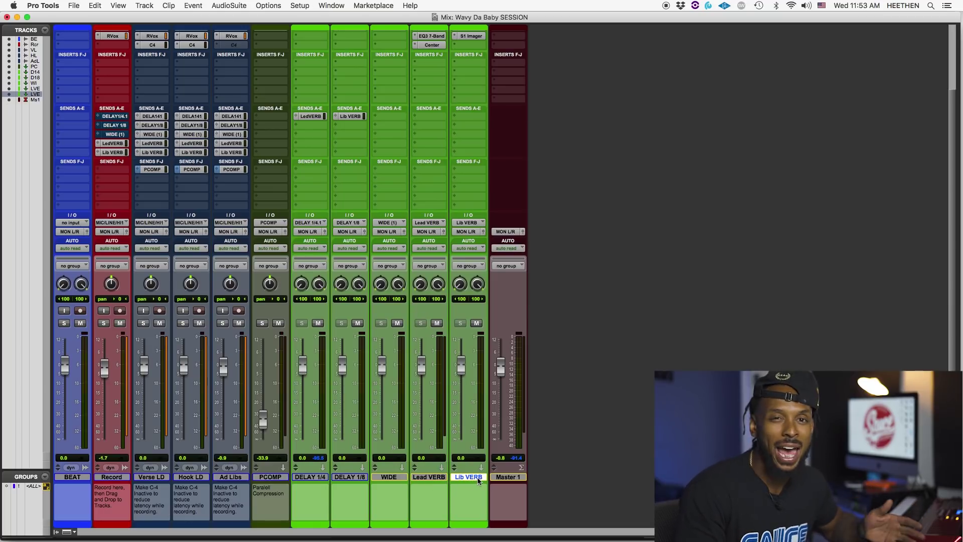
scroll(631, 500, up, 1)
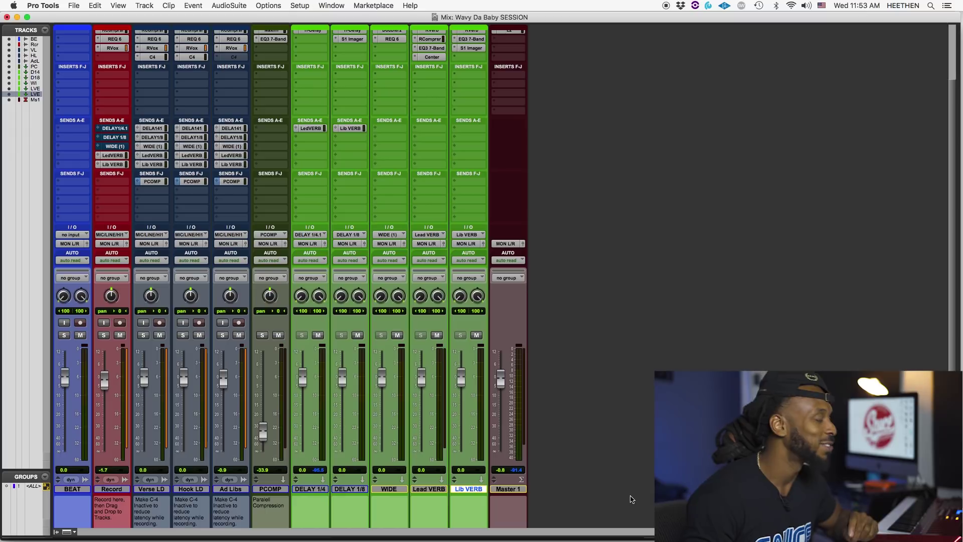
scroll(625, 496, up, 1)
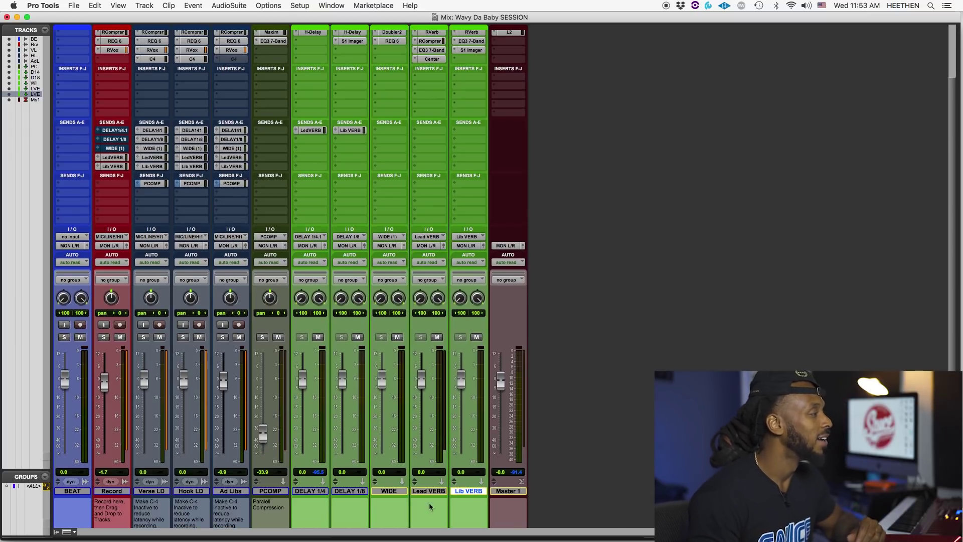
Select the Record track in the mixer, switch to the Edit window and place the cursor at bar 26 on Hook LD.
click(125, 492)
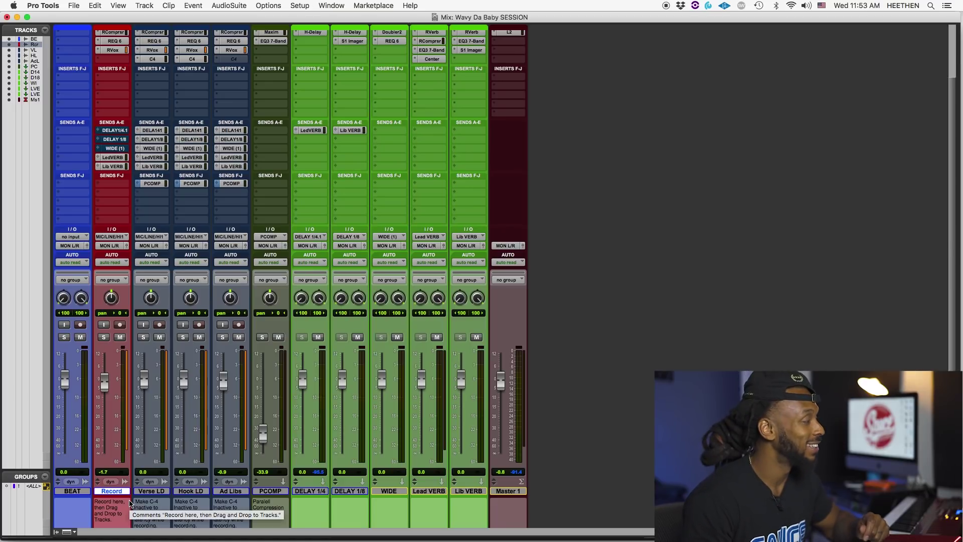
key(super+equal)
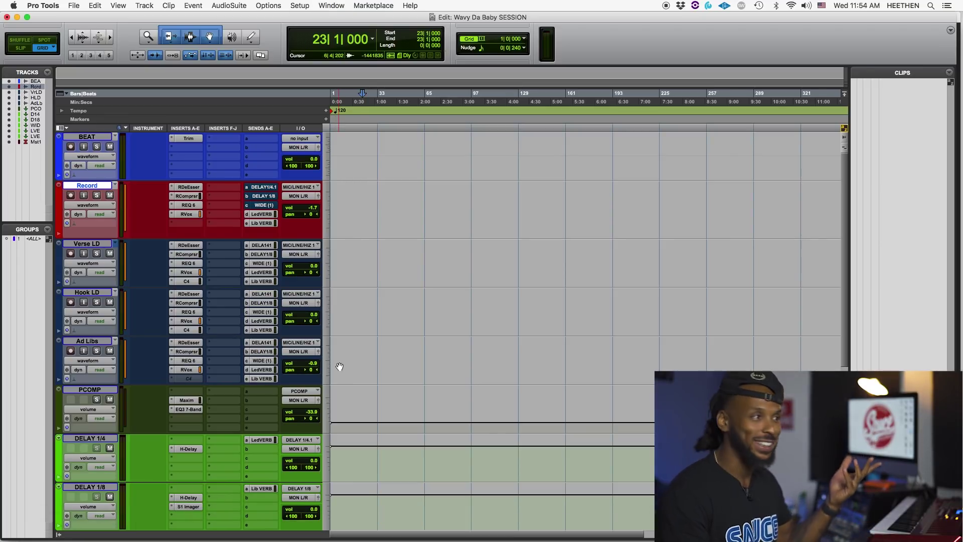
click(368, 311)
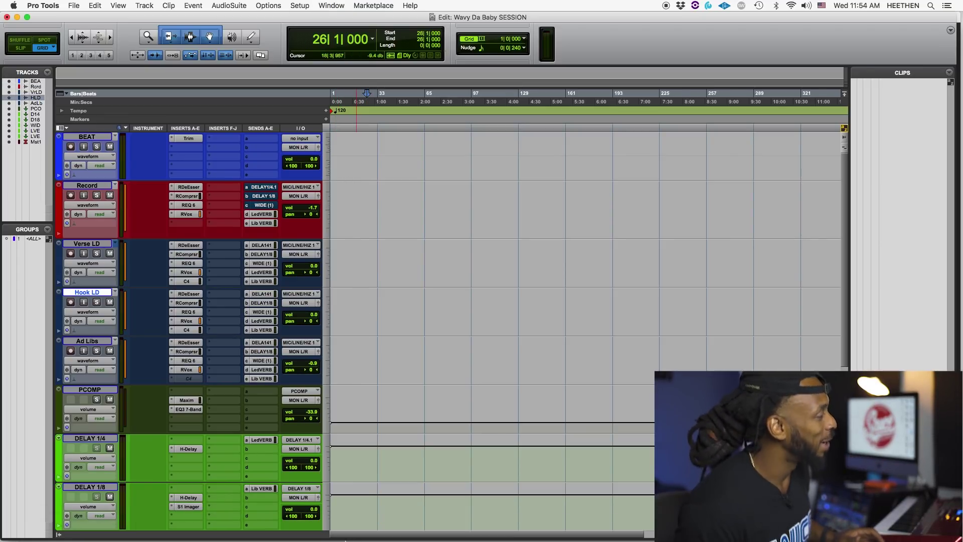
Switch to Finder, search this Mac for "suge" and select the left and right Dababy - Suge ( Yea Yea) Instrumental WAV files.
mouse_move(345, 540)
click(44, 523)
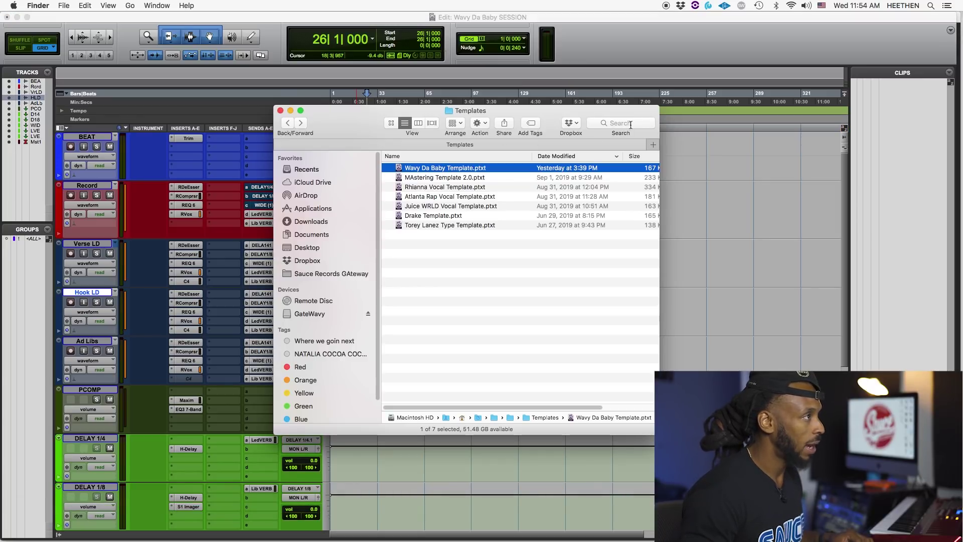
click(631, 125)
text(suge)
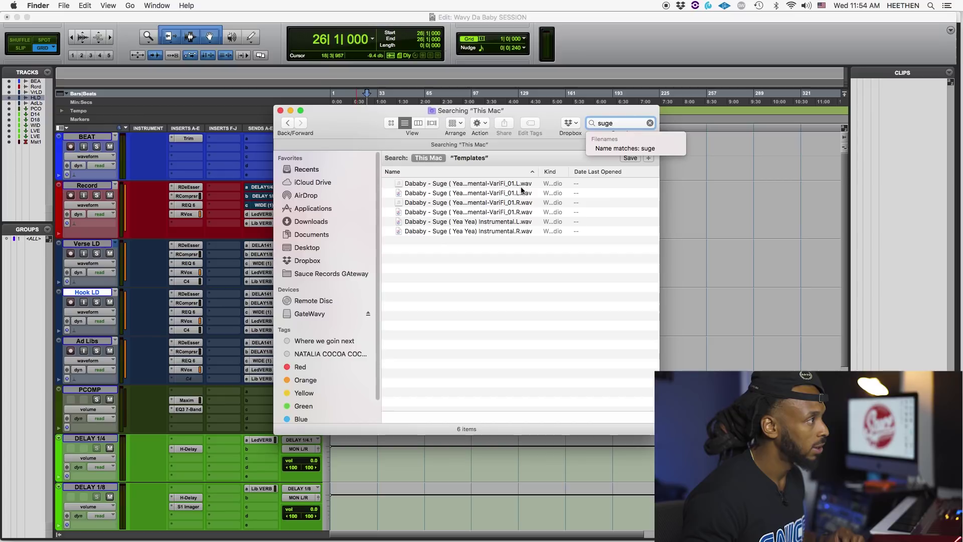
click(525, 221)
shift+click(521, 231)
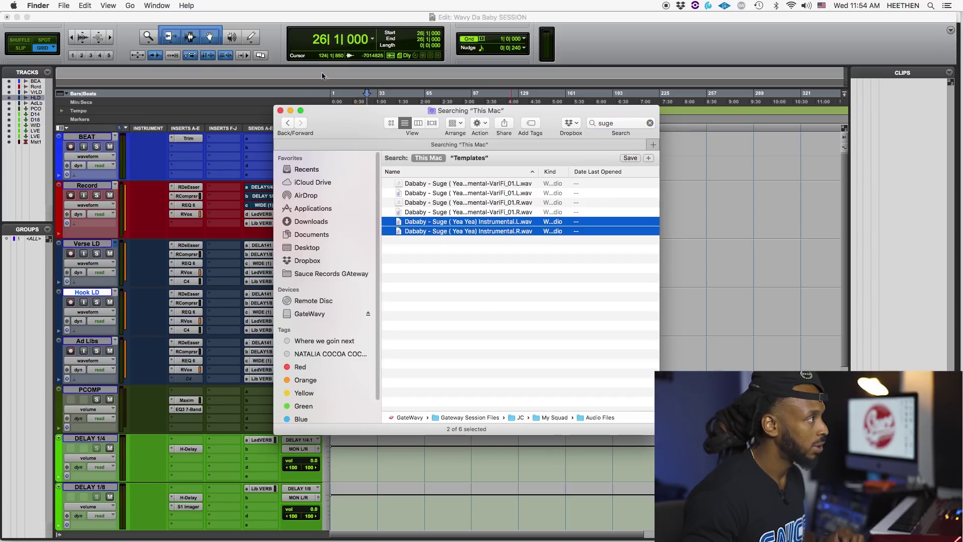
Import the two selected instrumental files onto the BEAT track in Pro Tools and move the clip to start at 1|1|000.
drag(338, 130, 684, 132)
drag(758, 228, 336, 158)
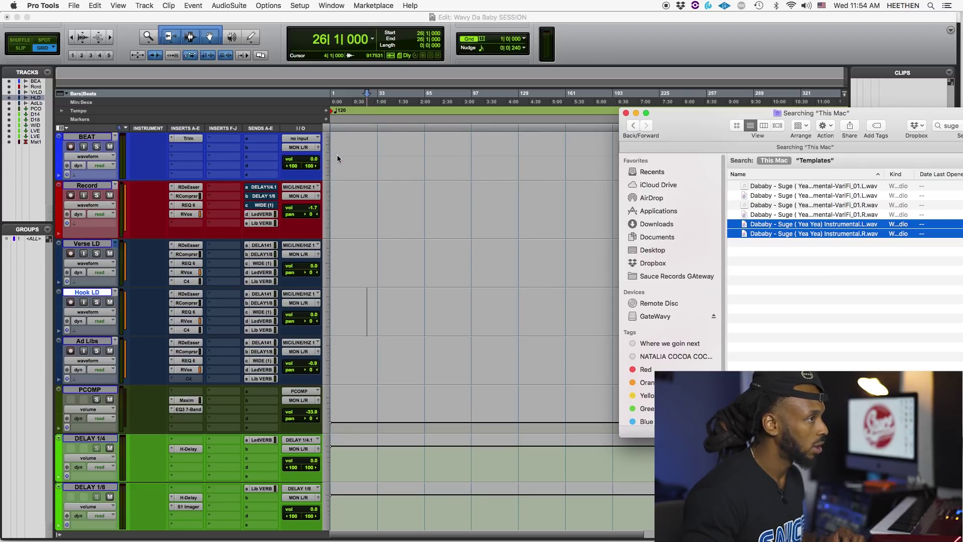
drag(688, 131, 607, 134)
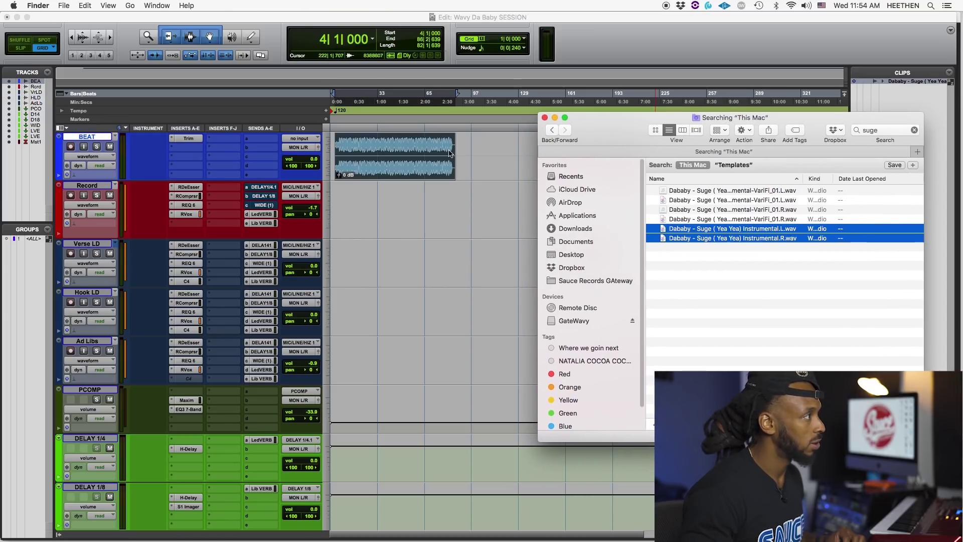
click(403, 145)
click(343, 156)
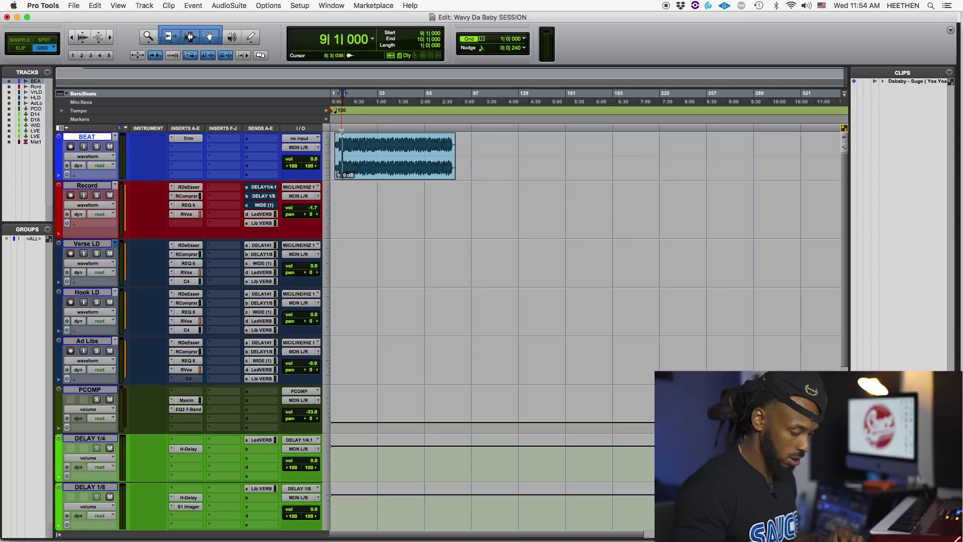
drag(361, 178, 357, 178)
Play the opening of the instrumental on the BEAT track from the session start and stop playback.
key(super+bracketright)
key(super+bracketright)
key(super+bracketright)
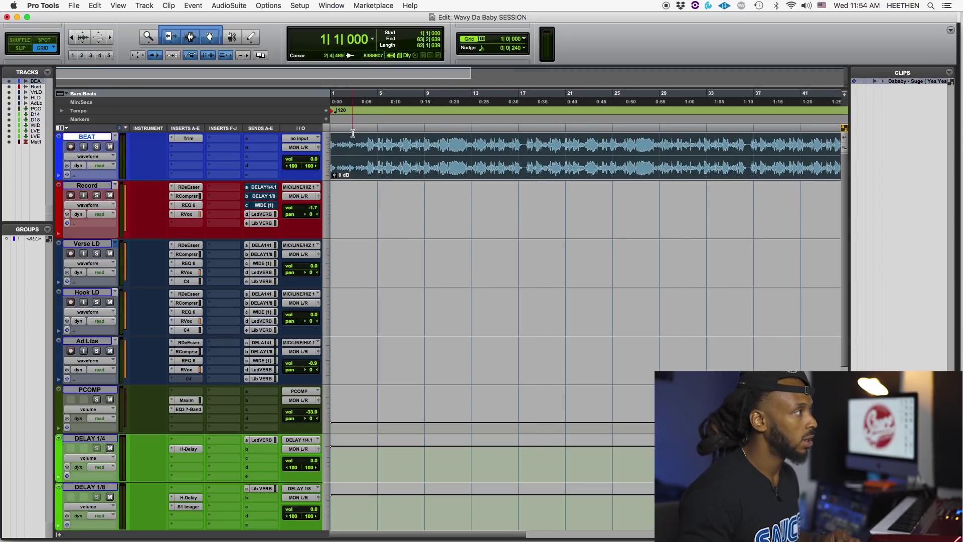
key(space)
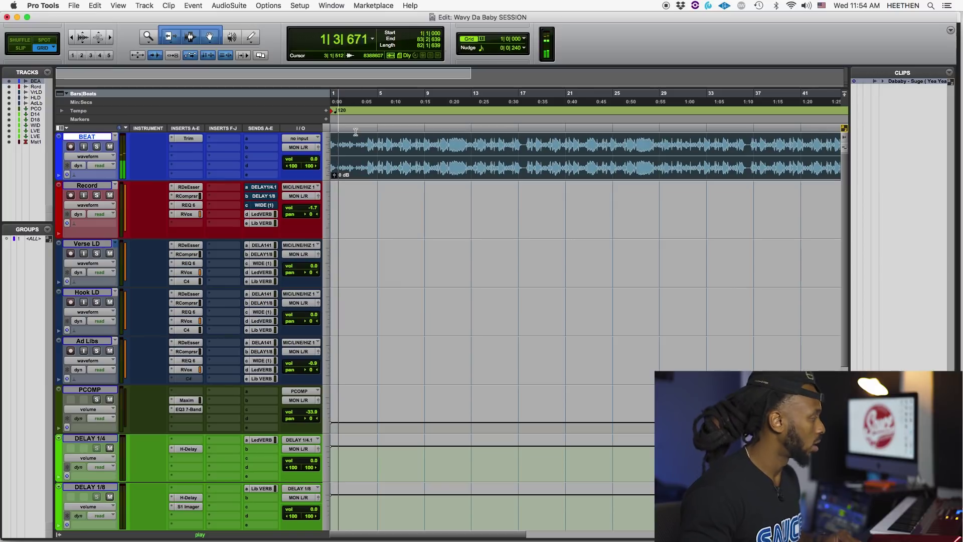
key(space)
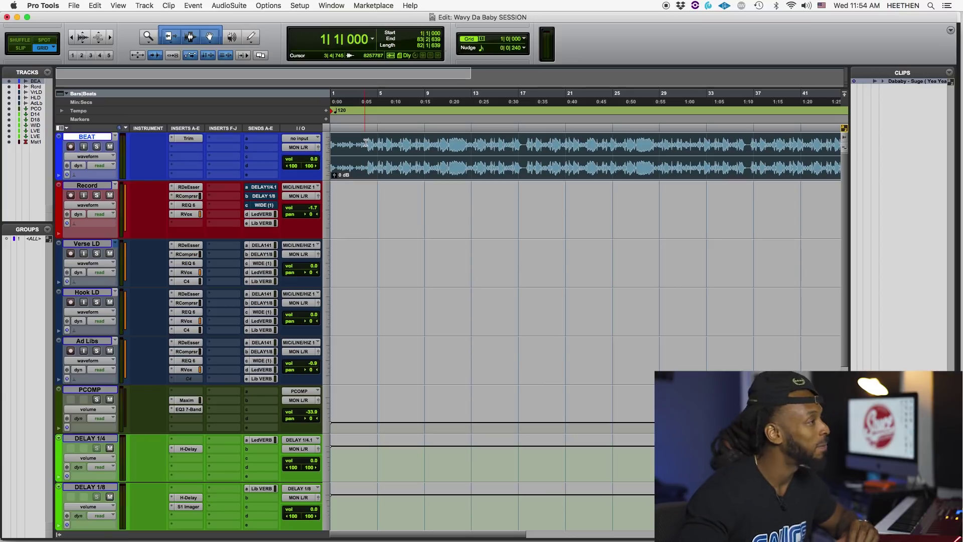
Place the edit cursor roughly on the first loud hit of the BEAT clip, at 4|1|860.
click(369, 141)
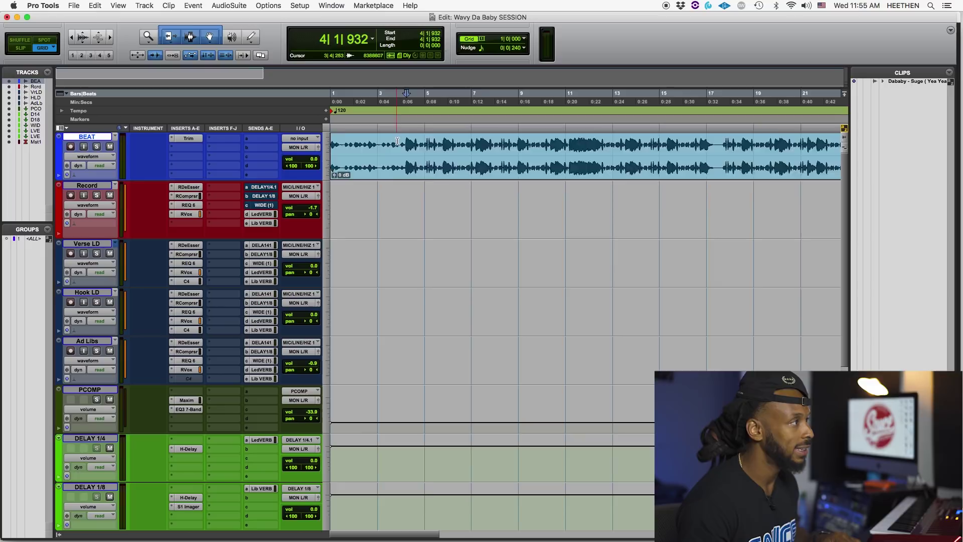
key(super+bracketright)
key(super+bracketright)
key(super+bracketright)
key(super+bracketright)
click(583, 143)
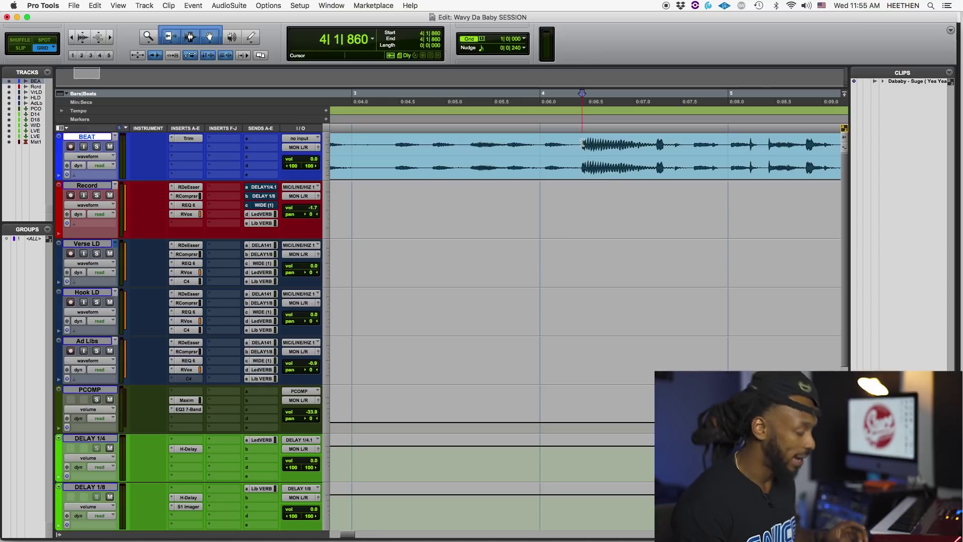
Enlarge the BEAT track's height and refine the edit cursor to the exact onset of the first hit at 4|1|866.
scroll(582, 143, up, 7)
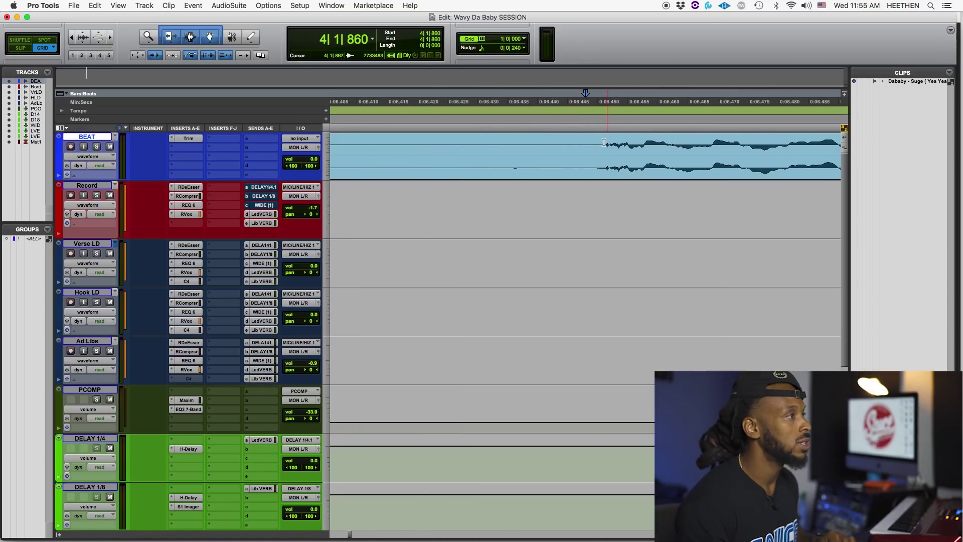
click(603, 138)
drag(325, 179, 326, 237)
scroll(482, 221, up, 2)
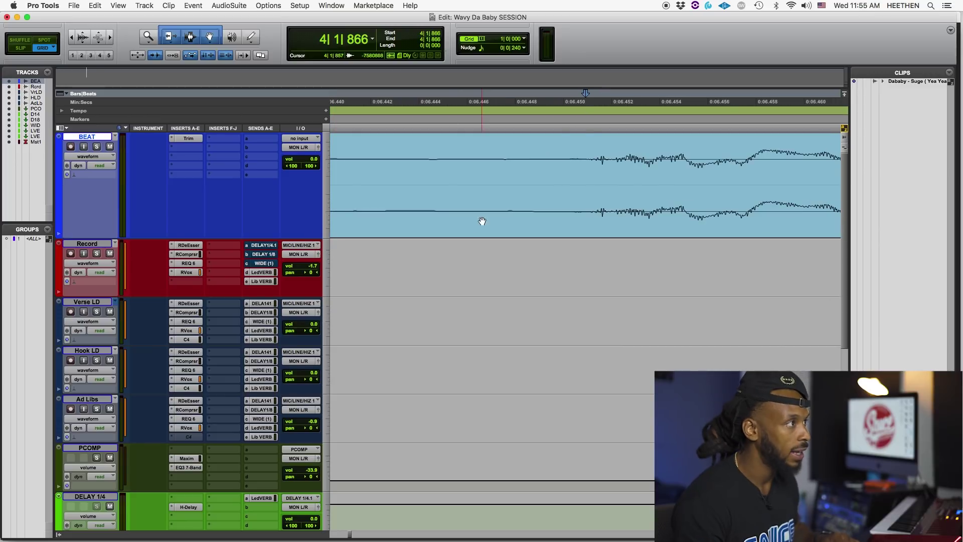
click(595, 146)
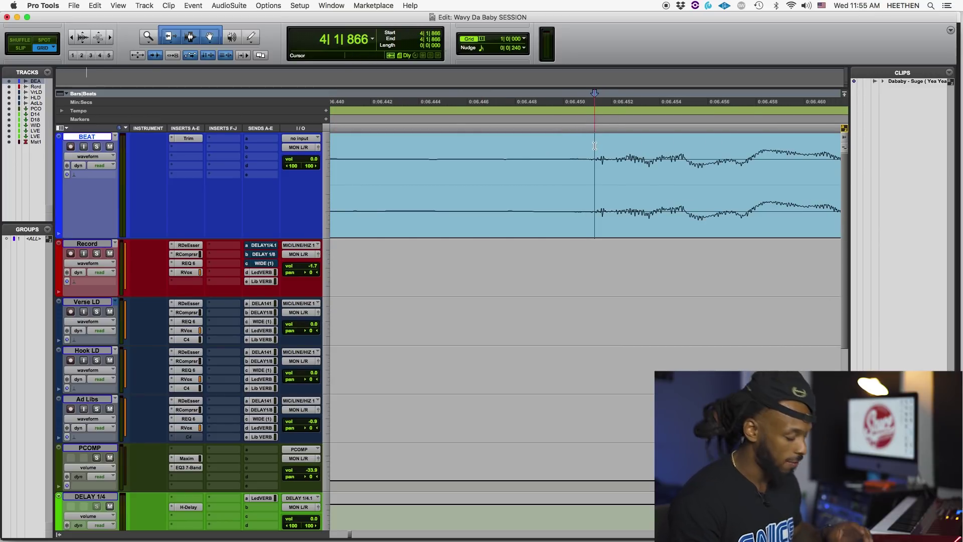
Play the beat from the first hit and mark the selection's end on the fly at 7|2|545, then stop playback.
scroll(594, 146, down, 3)
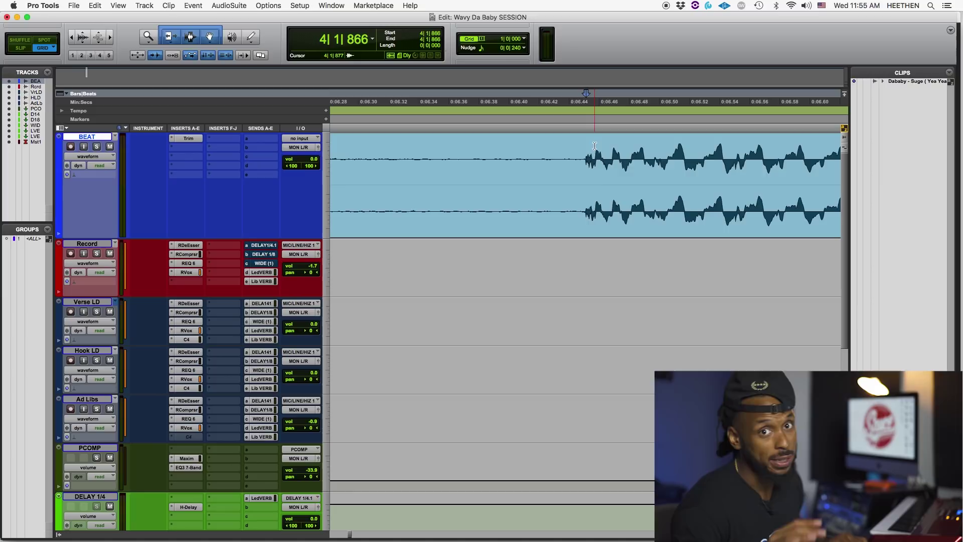
scroll(595, 146, down, 2)
scroll(595, 146, down, 4)
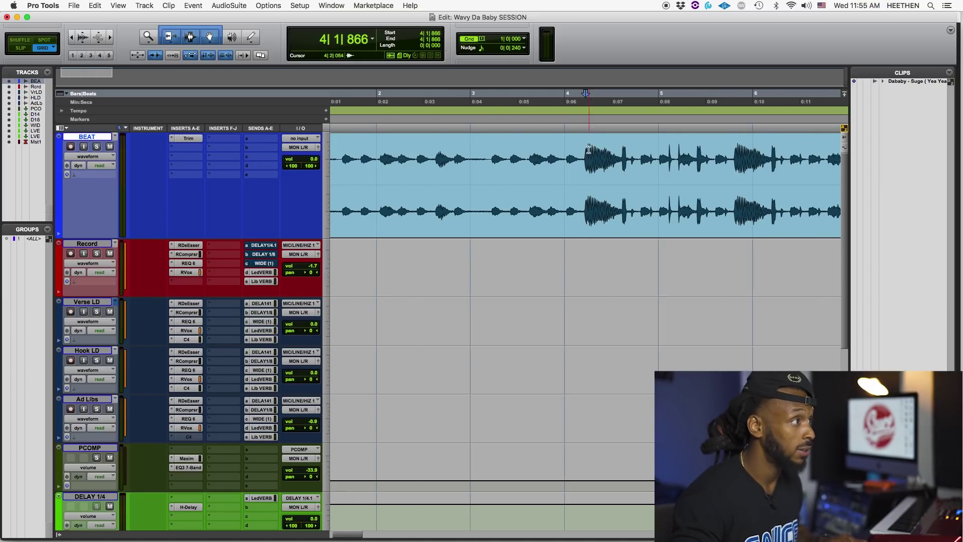
key(space)
scroll(473, 151, down, 1)
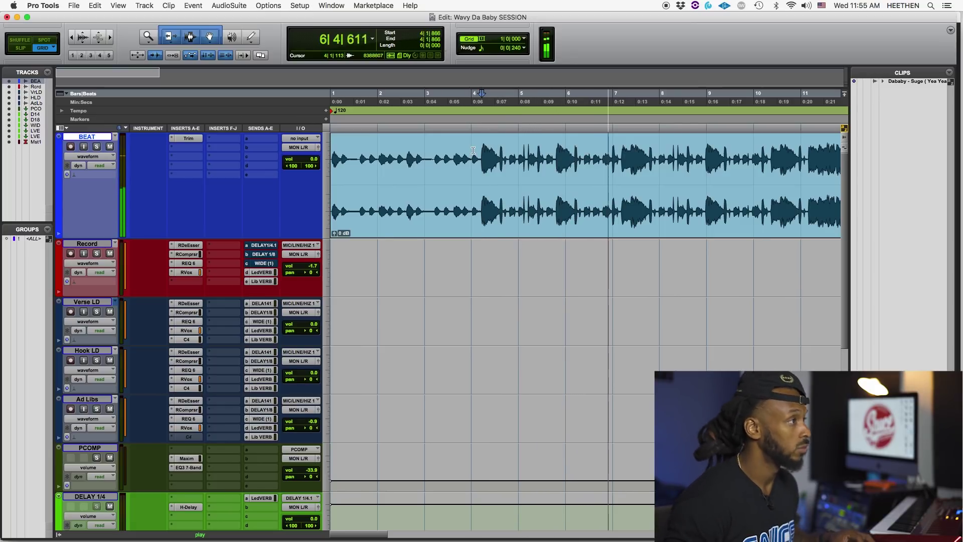
key(Up)
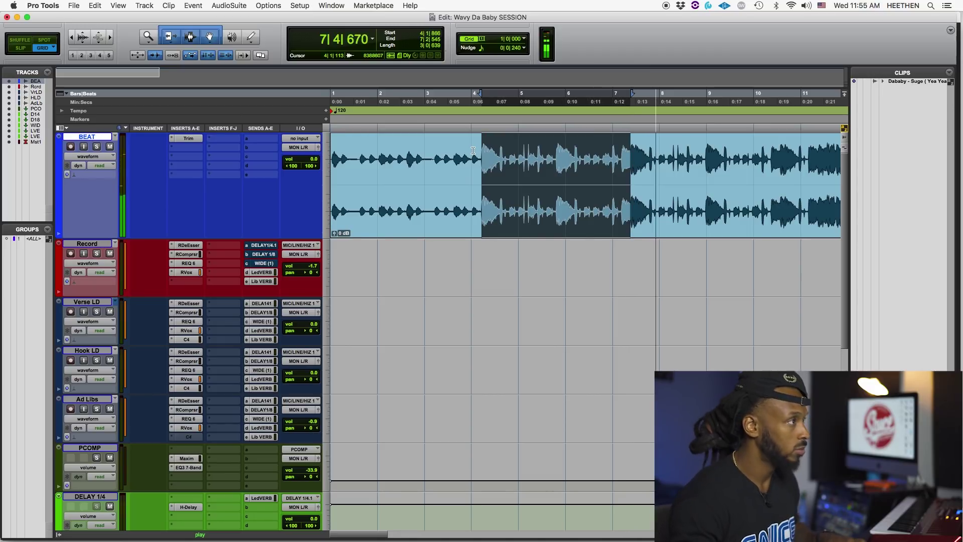
key(space)
Check both edges of the BEAT selection up close and adjust its end to the hit's onset at 7|2|566.
scroll(480, 145, up, 3)
scroll(587, 146, up, 6)
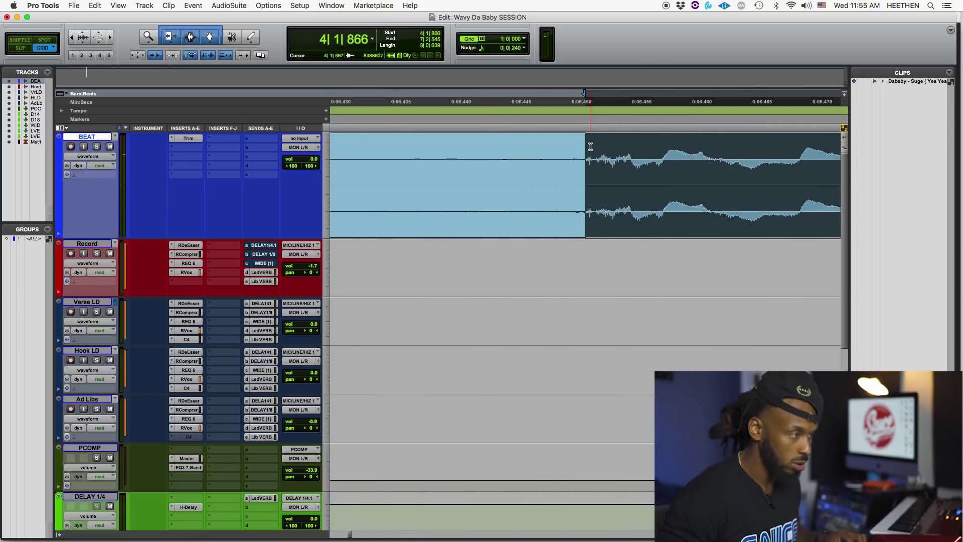
key(Right)
scroll(594, 149, down, 8)
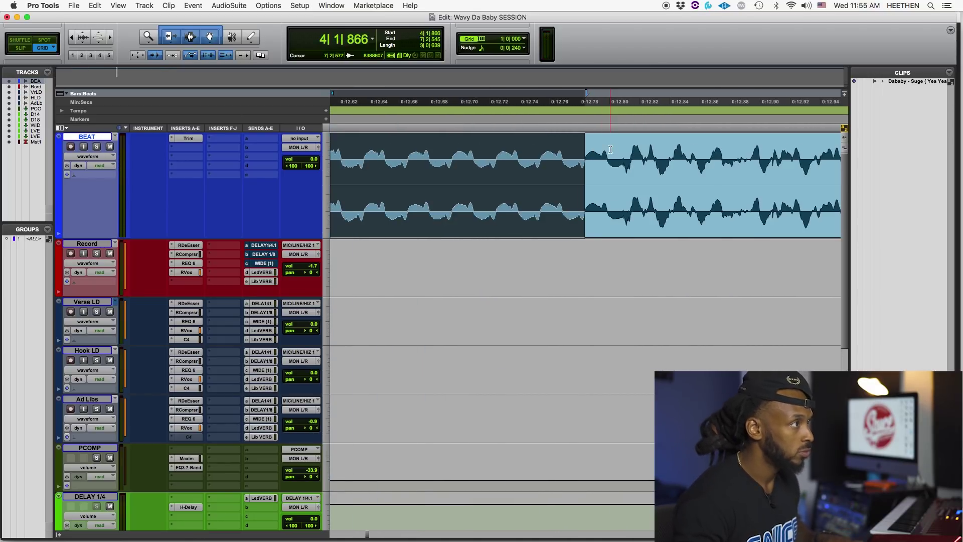
scroll(591, 144, up, 3)
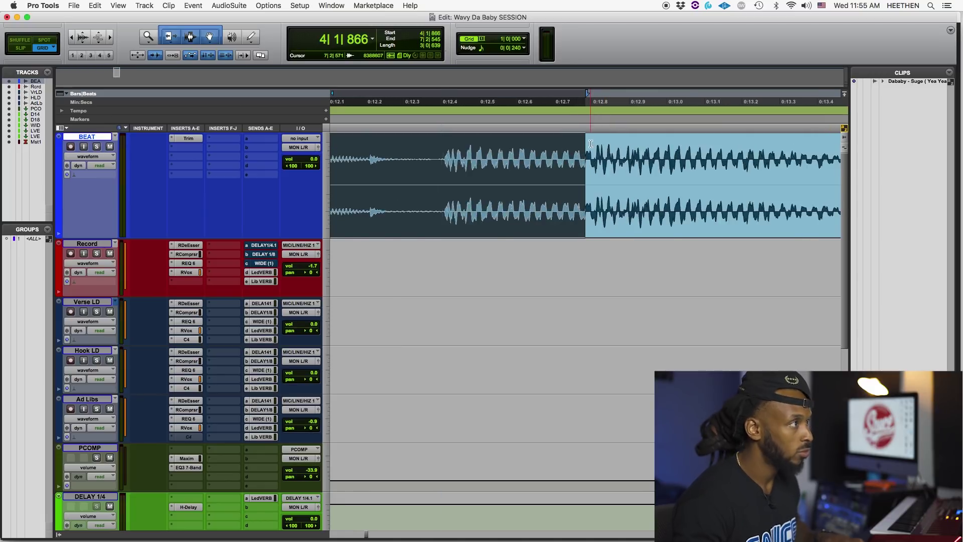
shift+click(594, 138)
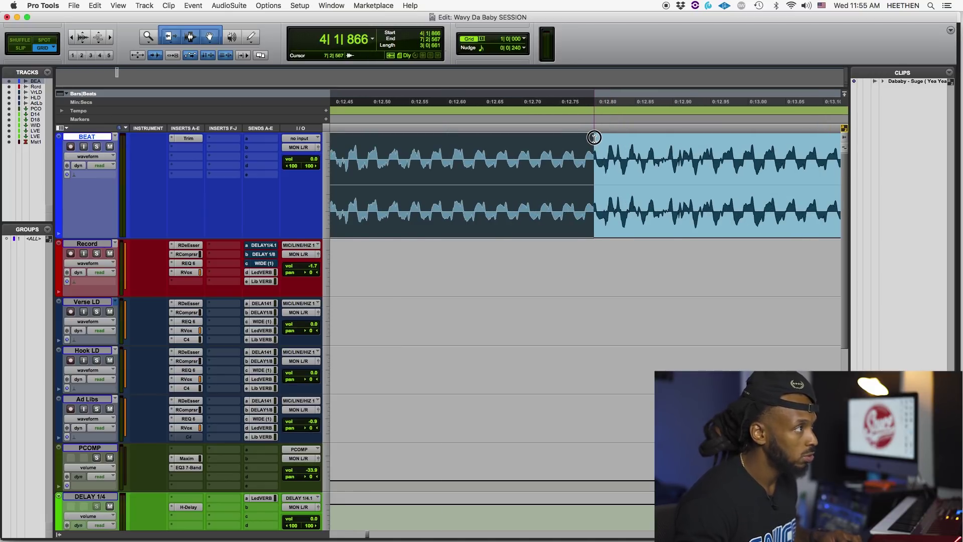
shift+click(593, 137)
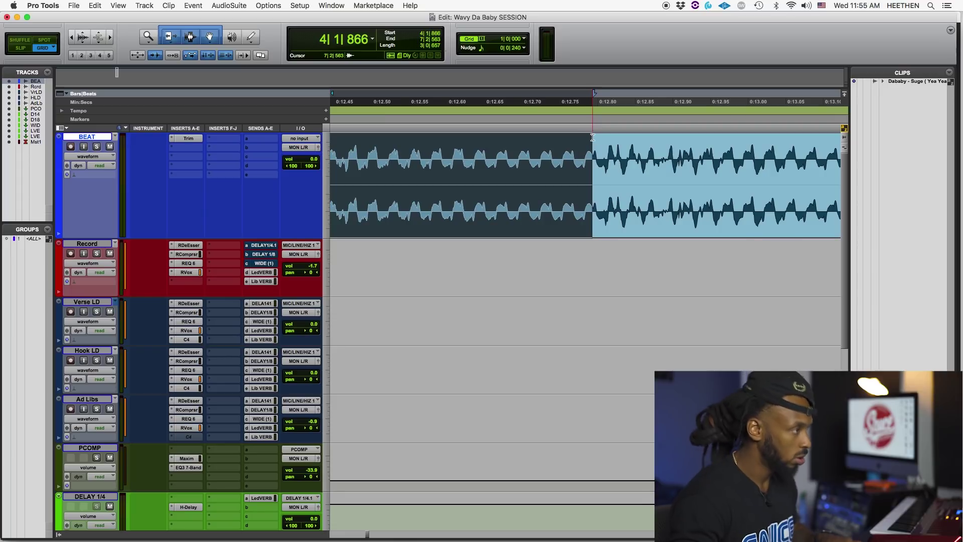
scroll(600, 131, up, 3)
shift+click(594, 136)
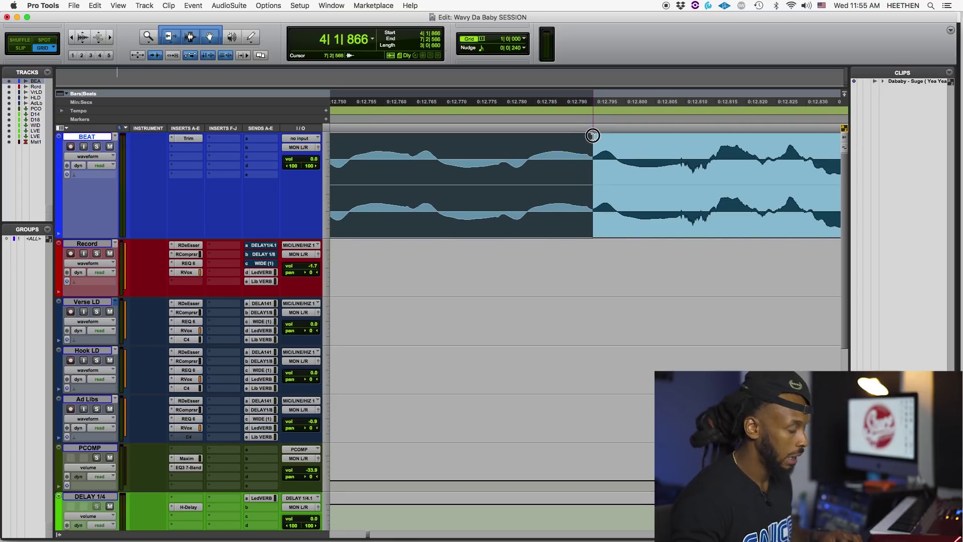
Identify the beat over the BEAT selection with start 1|1|000 and end 3|1|000, and place the edit cursor at 2|1|000.
scroll(593, 136, down, 4)
key(super+i)
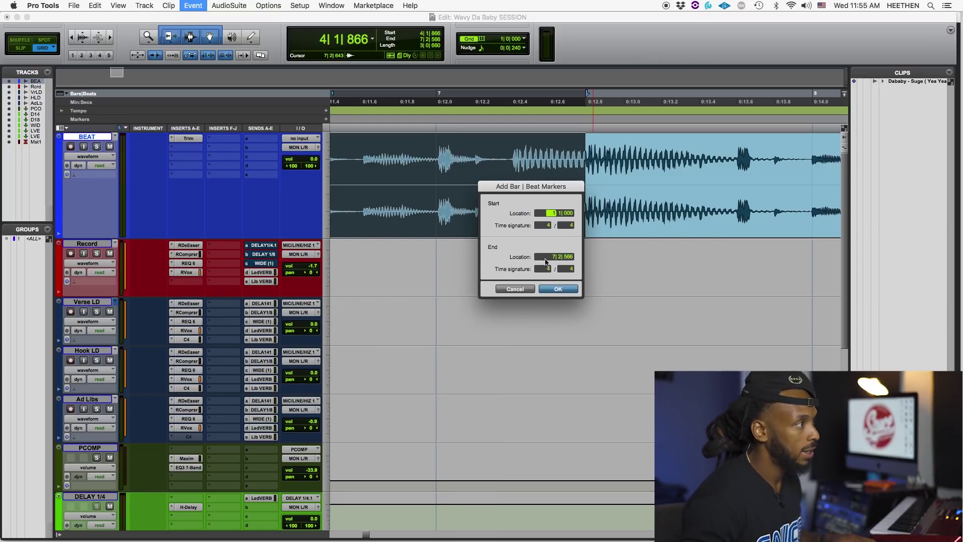
key(Return)
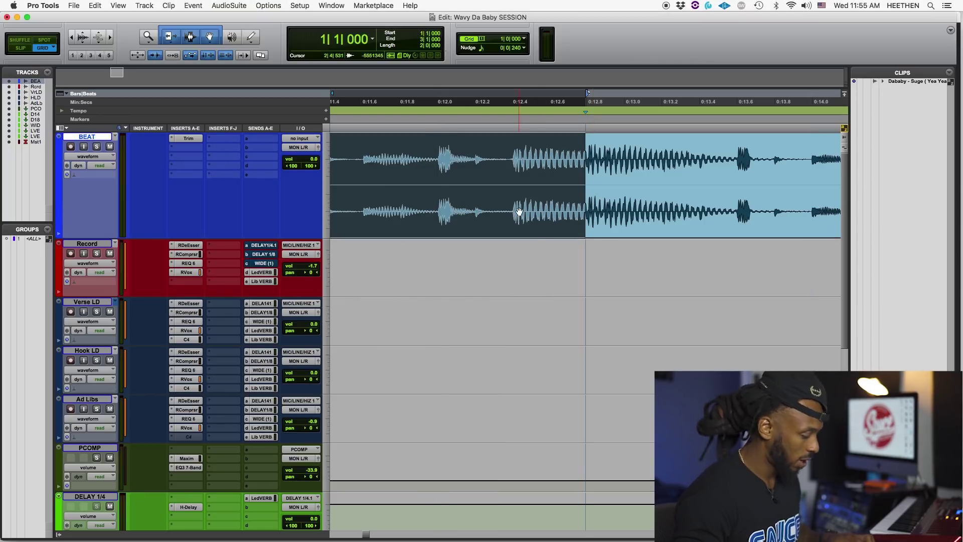
scroll(519, 211, down, 5)
scroll(519, 212, up, 1)
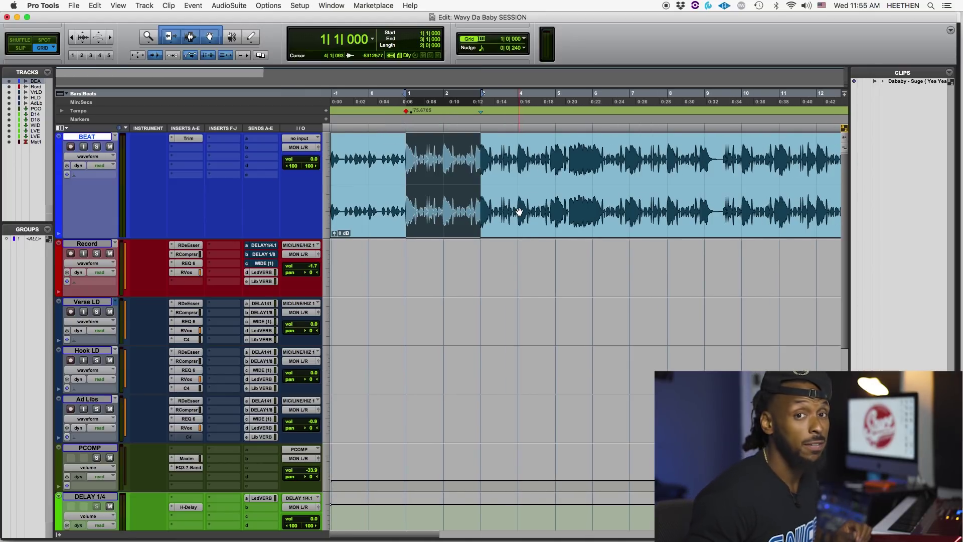
click(457, 166)
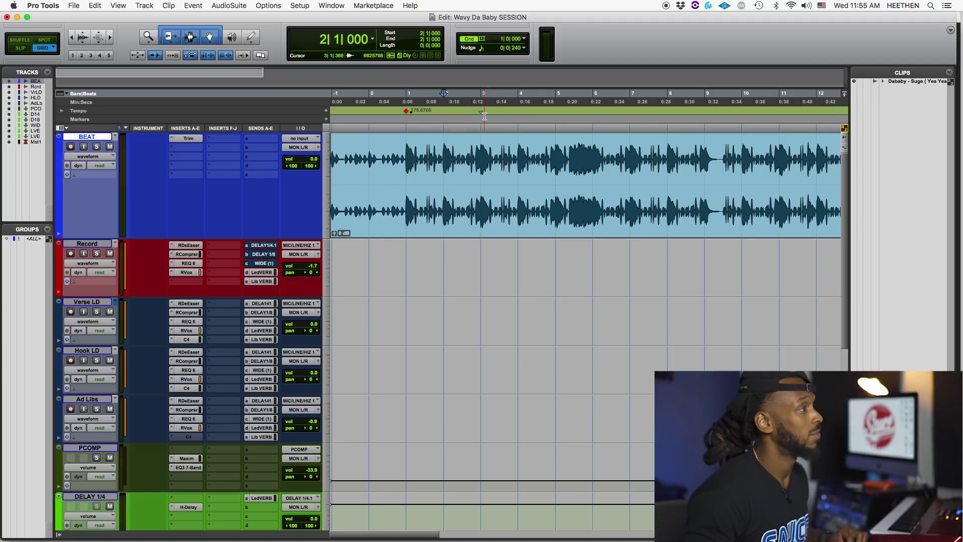
Undo the identified tempo and set the tempo marker at bar 1 to 76 instead.
key(super+z)
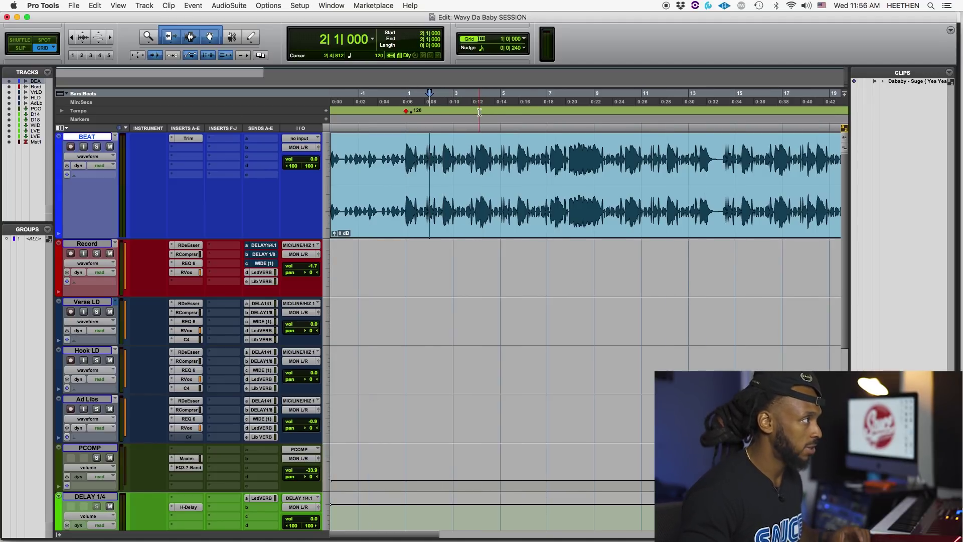
double_click(406, 110)
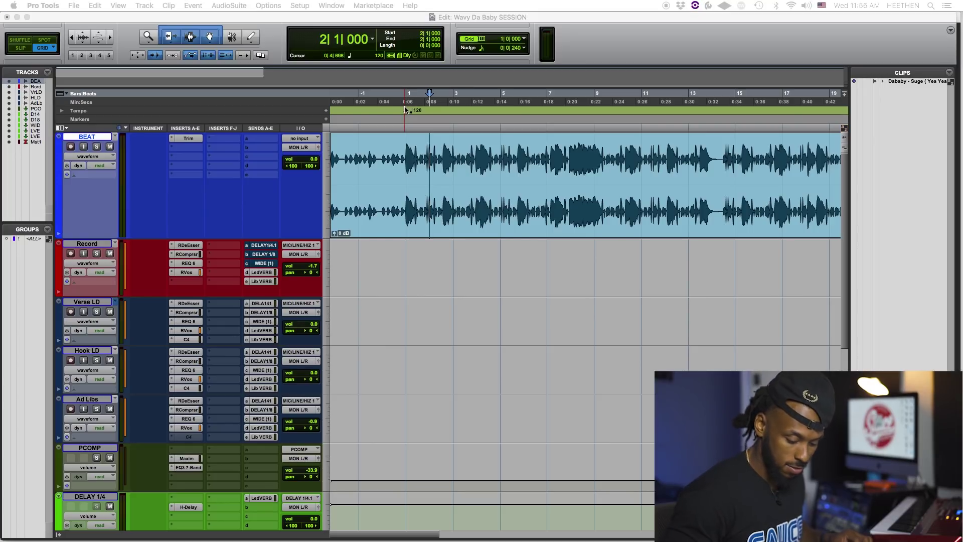
key(Return)
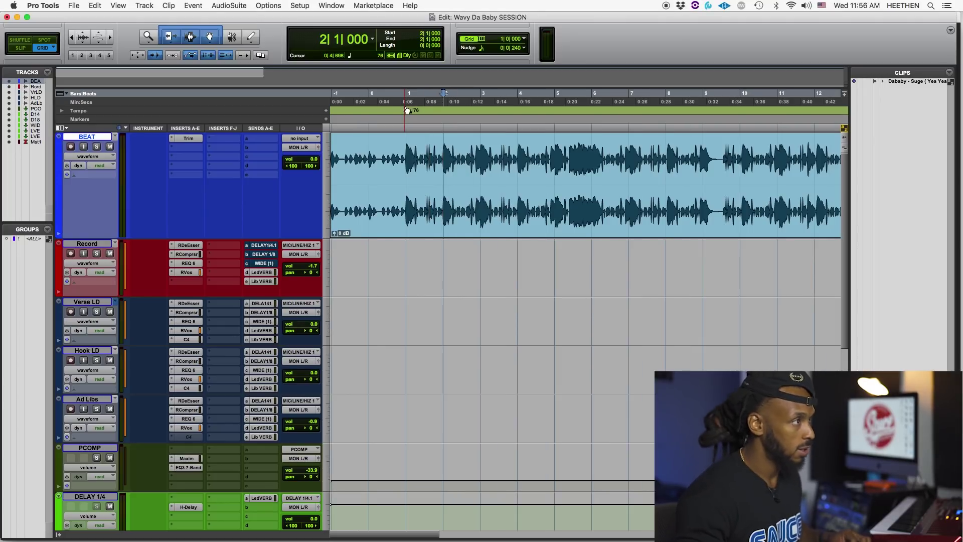
Place the edit cursor at 11|1|000 and check up close and from afar how the beat lines up with the grid.
click(775, 153)
key(space)
key(space)
key(space)
key(space)
key(super+bracketright)
key(super+bracketright)
key(super+bracketright)
key(super+bracketright)
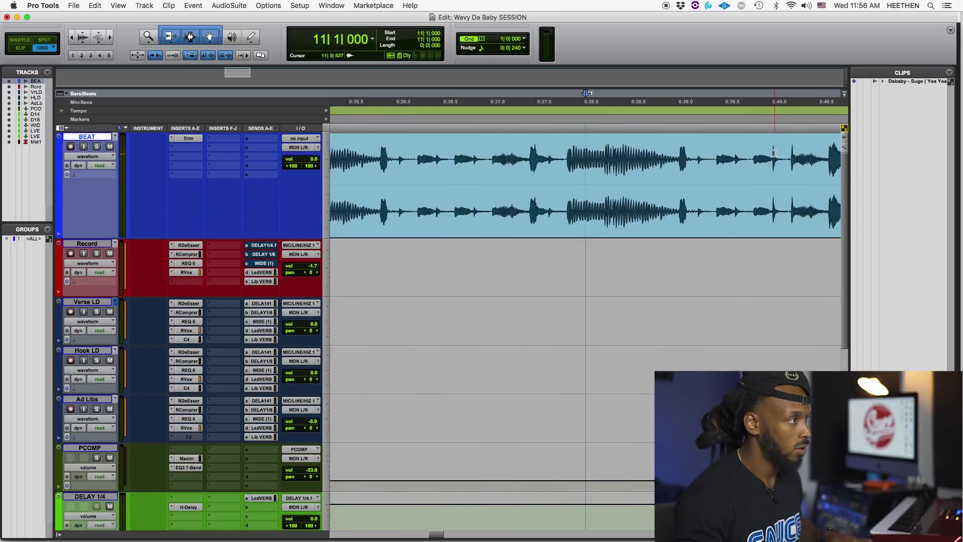
key(super+bracketleft)
key(super+bracketleft)
key(super+bracketleft)
key(super+bracketleft)
key(super+bracketleft)
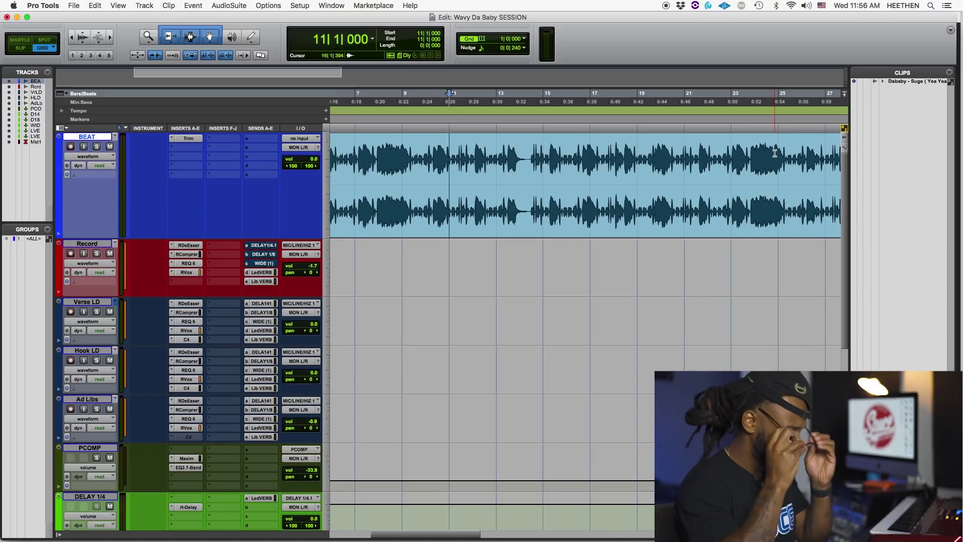
Undo the 76 tempo, restore the tempo from the identified beat and place the edit cursor at 1|1|000.
key(super+bracketleft)
key(super+bracketleft)
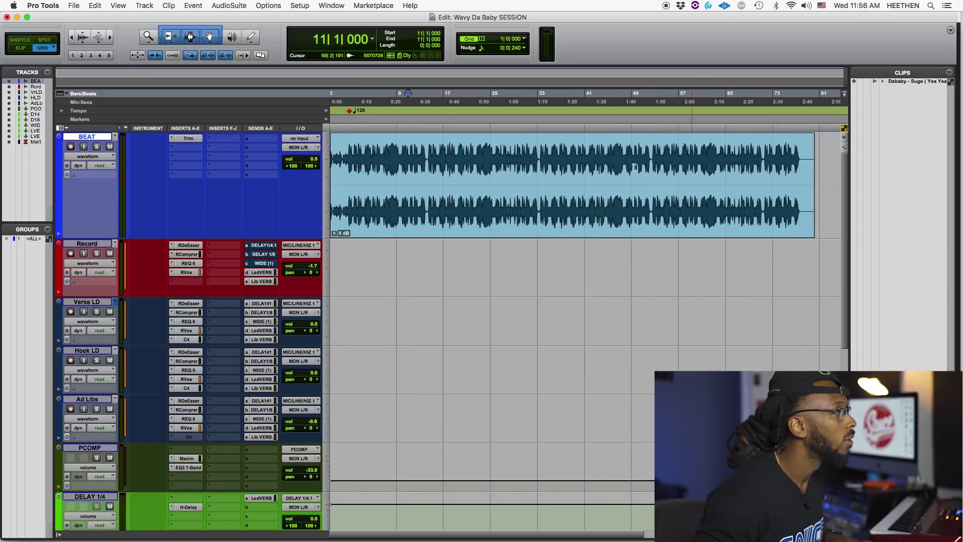
key(super+shift+z)
key(super+bracketright)
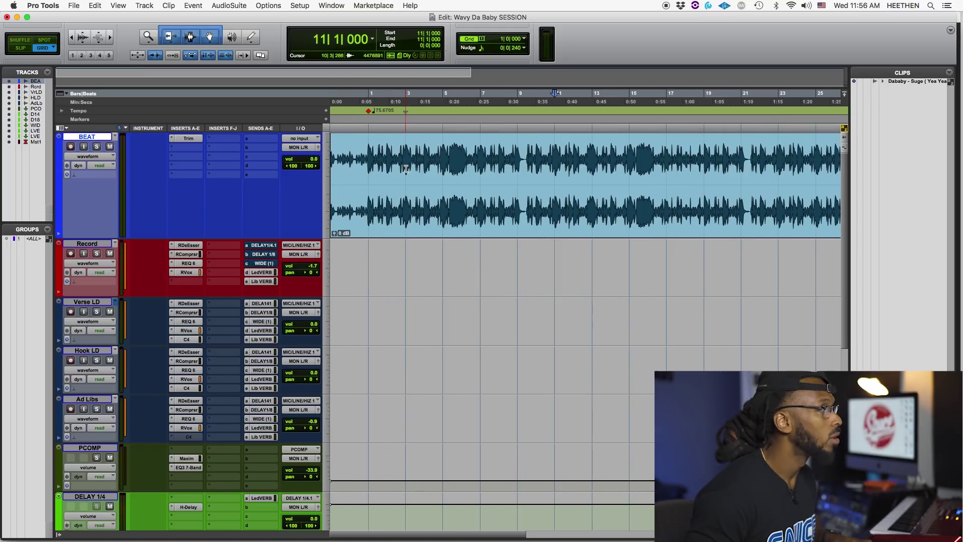
click(370, 168)
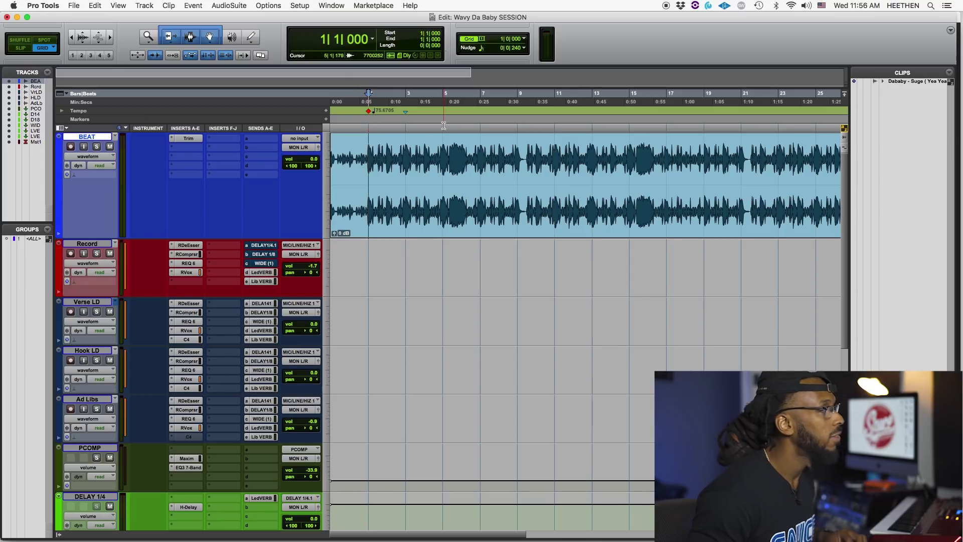
Undo the identified tempo and set the tempo marker at bar 1 to 75.5.
key(super+z)
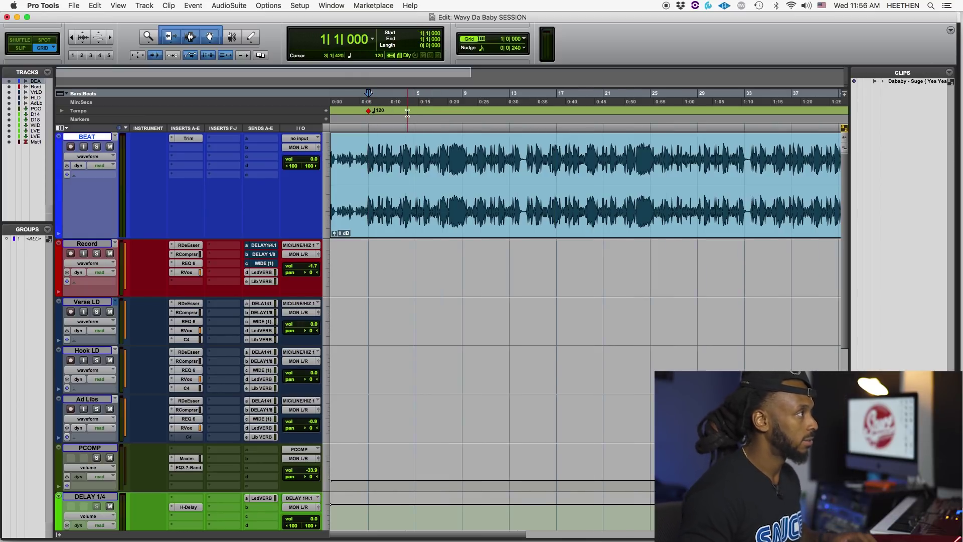
double_click(370, 111)
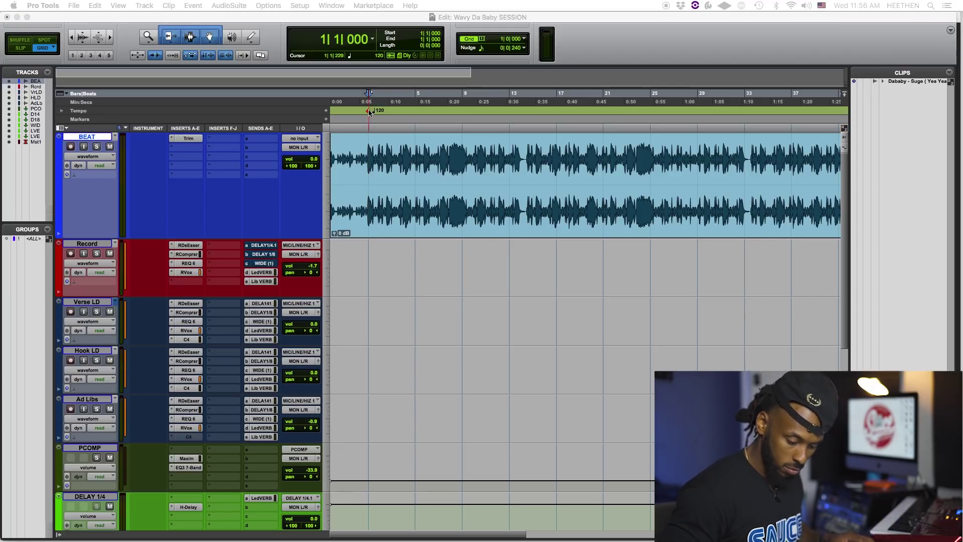
key(Return)
Play the beat from bars 21, 23 and 41 to check its alignment with the grid along the song.
click(739, 180)
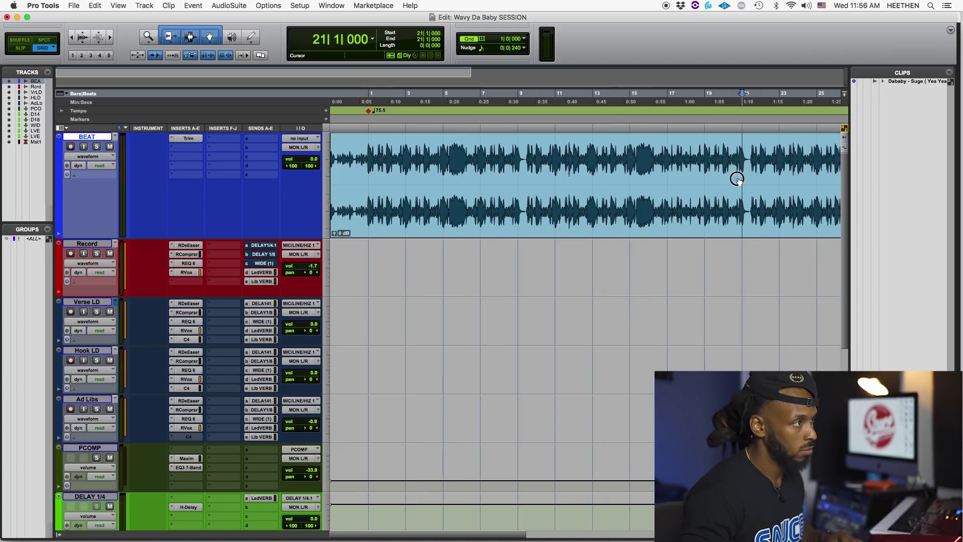
key(space)
click(780, 179)
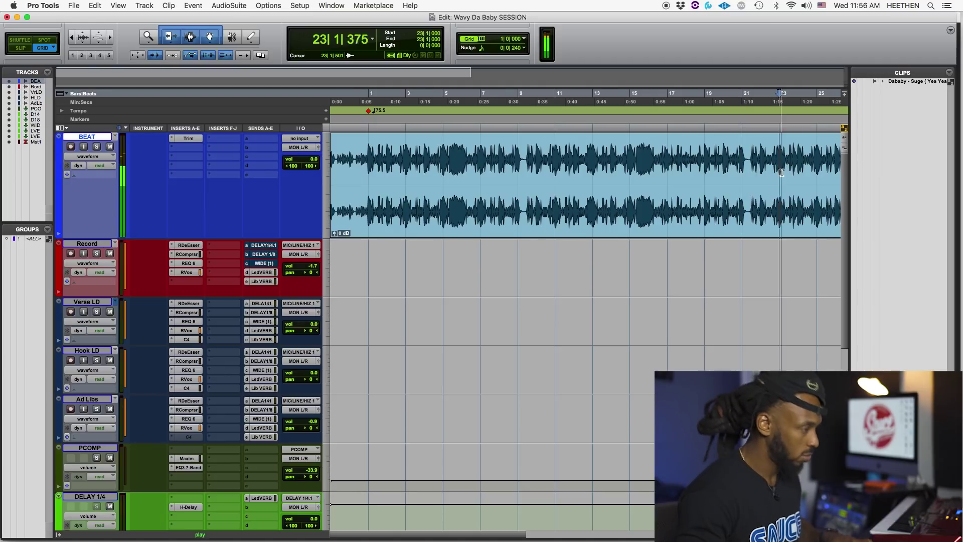
key(super+bracketleft)
key(space)
click(723, 168)
key(space)
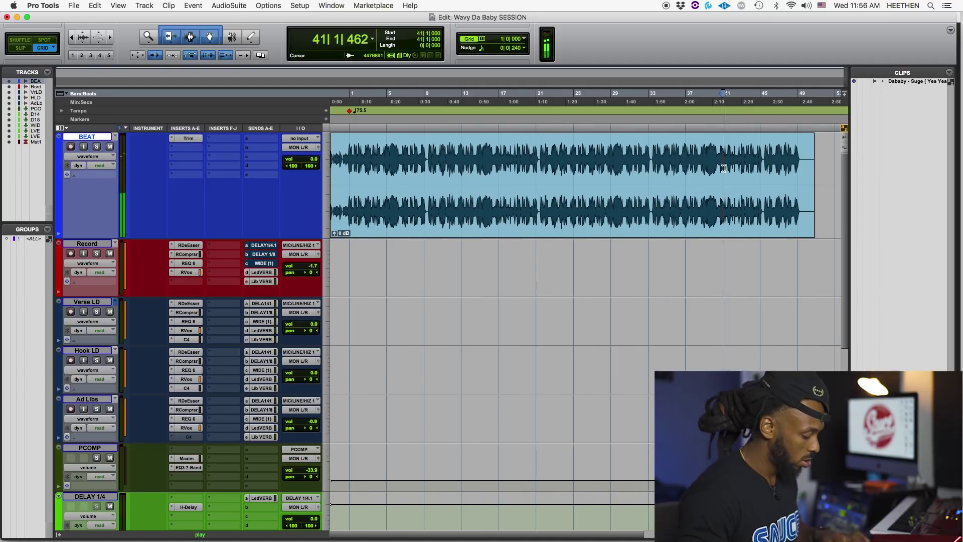
key(space)
key(super+bracketleft)
key(super+bracketright)
scroll(598, 190, down, 3)
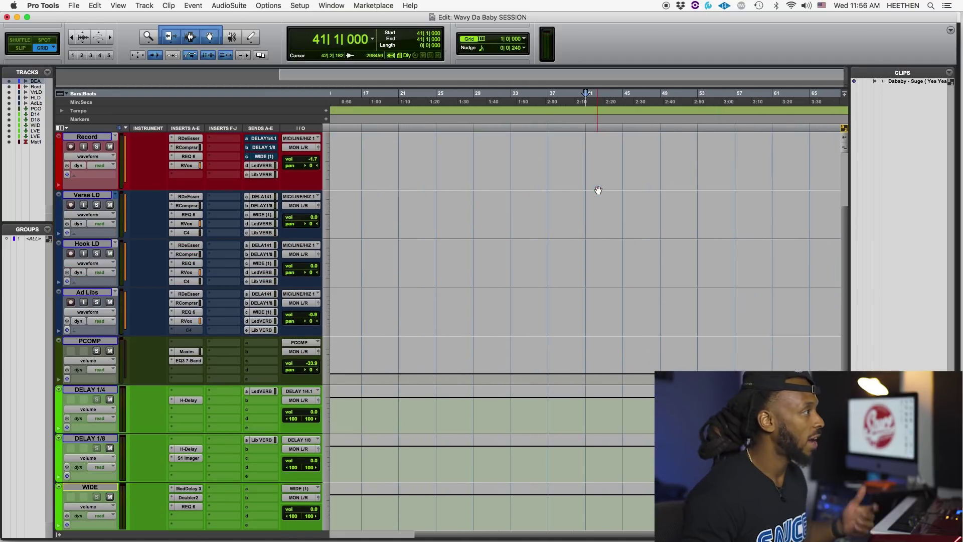
scroll(597, 194, up, 3)
Select the whole BEAT clip and enlarge the Record track's height.
click(522, 219)
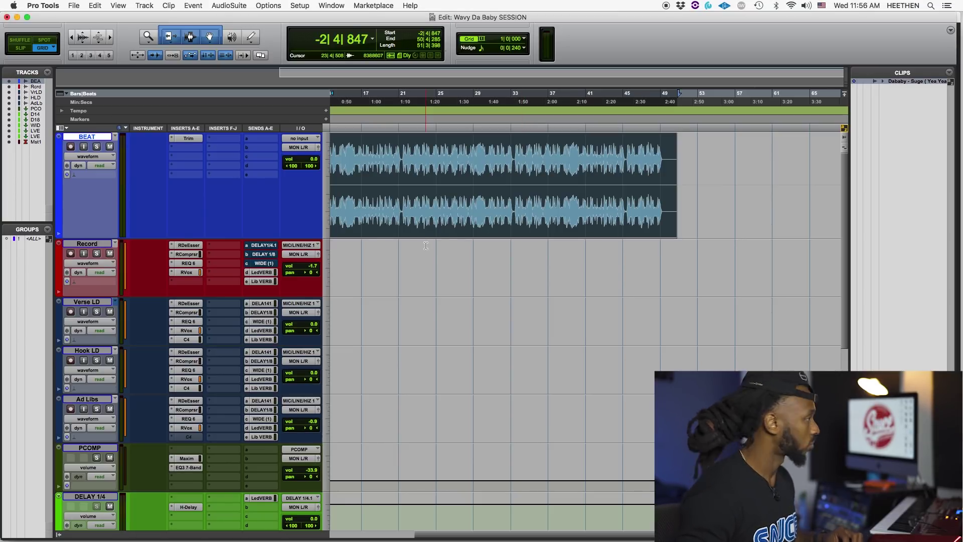
key(ctrl+alt+Down)
key(ctrl+alt+Up)
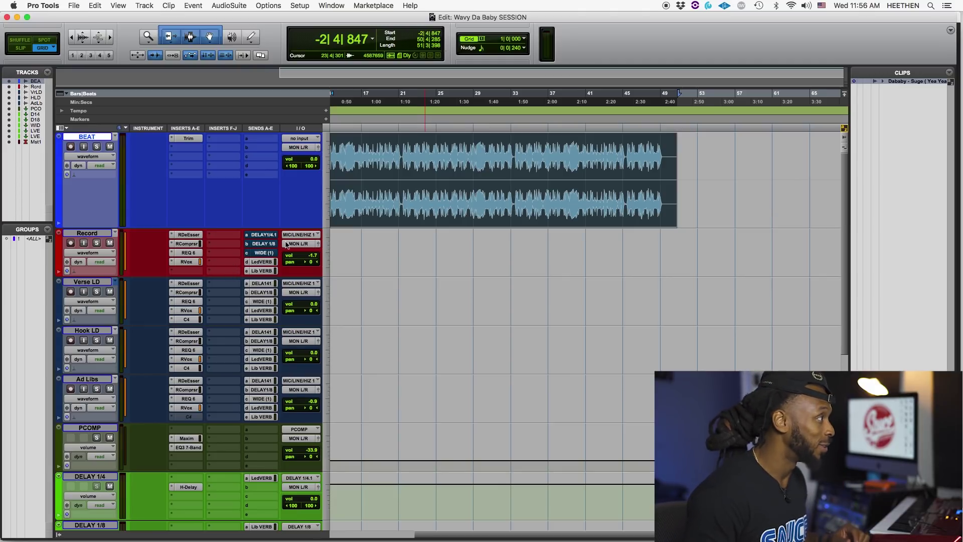
drag(218, 279, 218, 311)
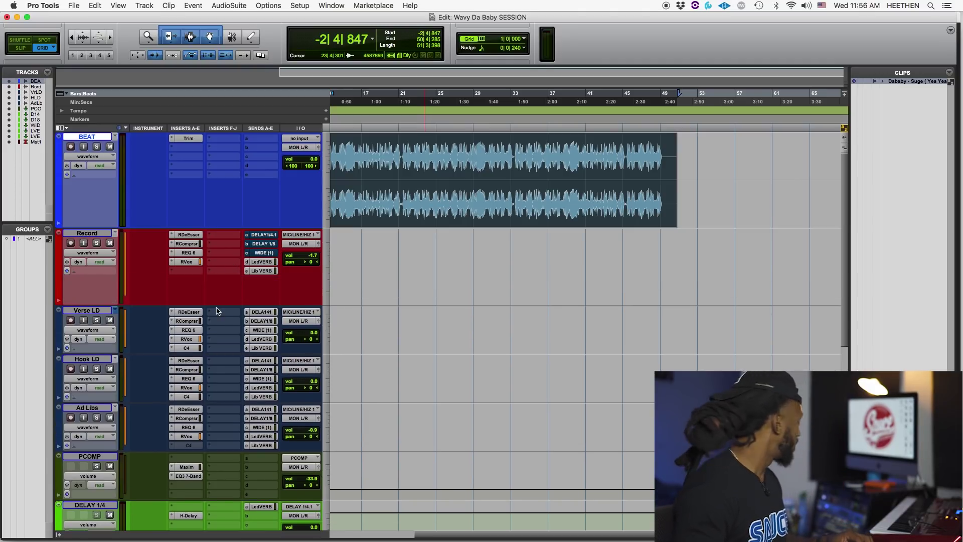
Launch the Console application.
mouse_move(331, 532)
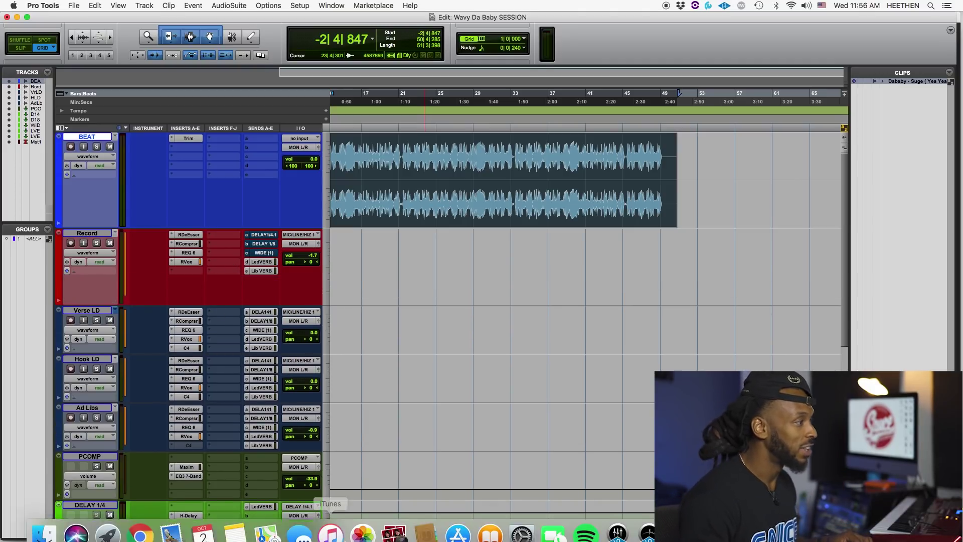
click(621, 525)
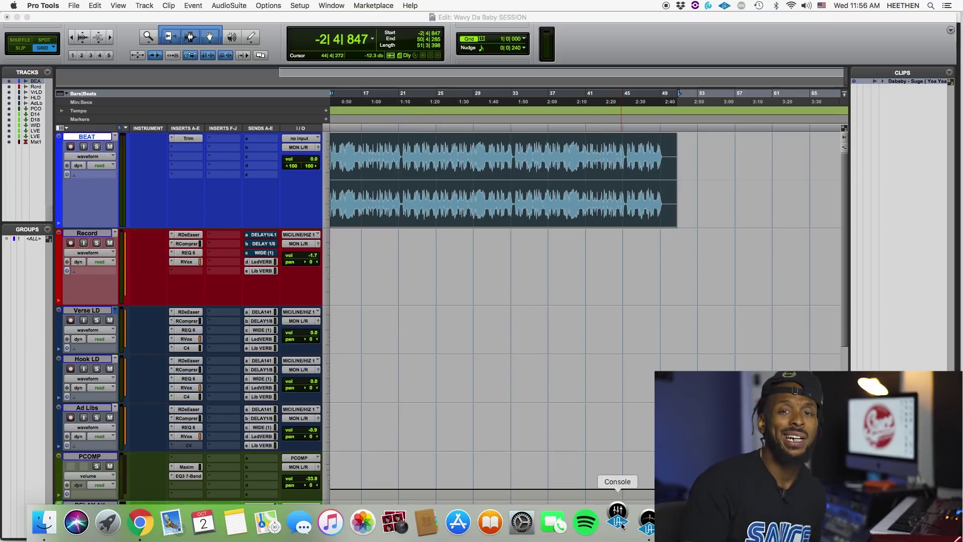
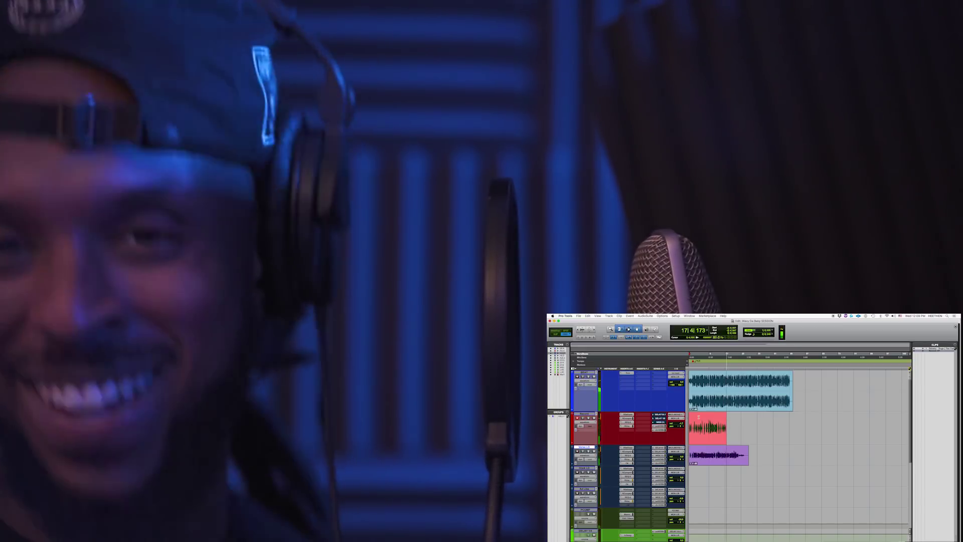
Stop playback and move the take on the Record track to the Ad Libs track at the same time position.
key(space)
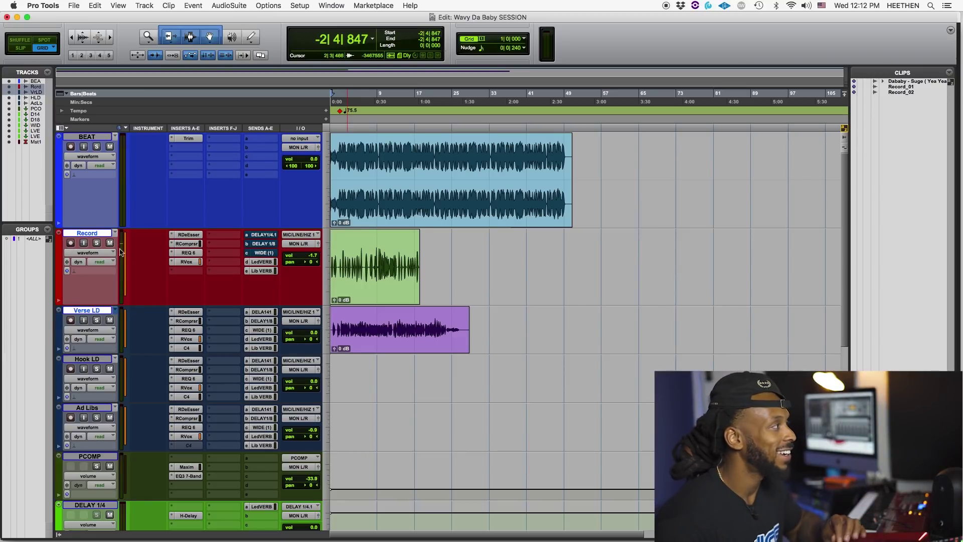
click(408, 299)
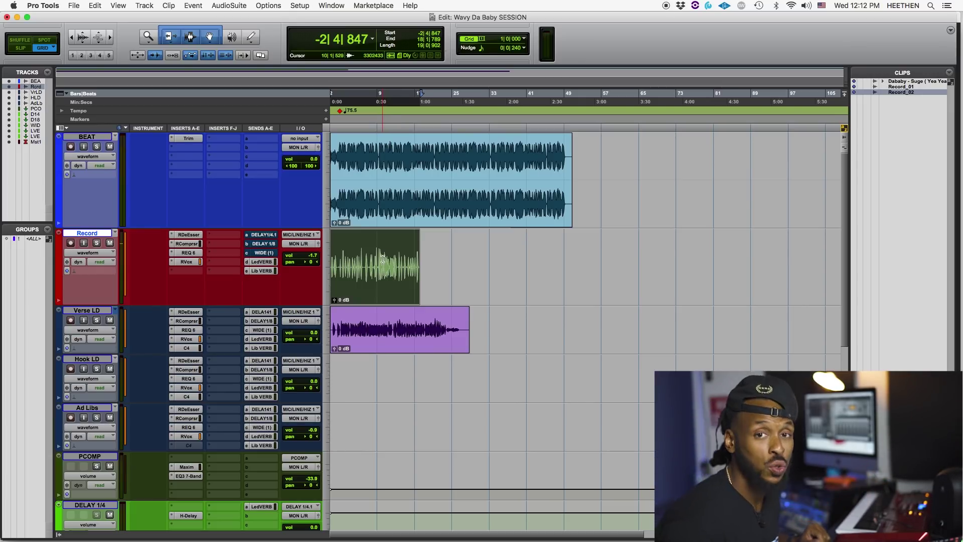
click(361, 293)
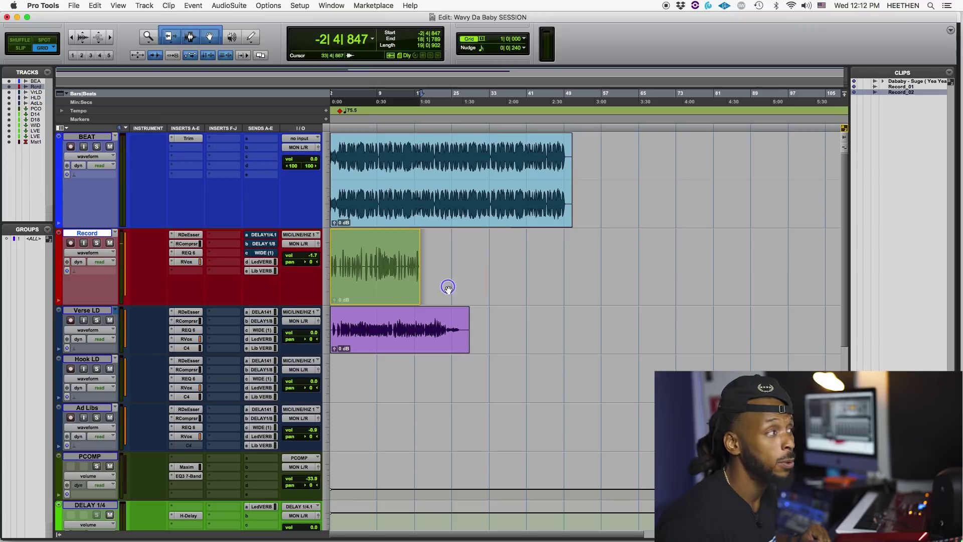
click(379, 287)
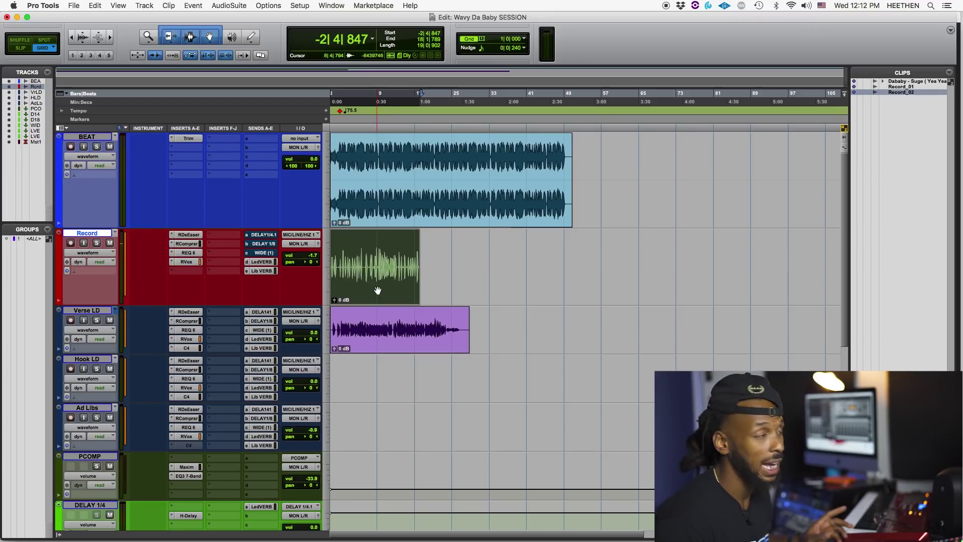
drag(377, 288, 338, 430)
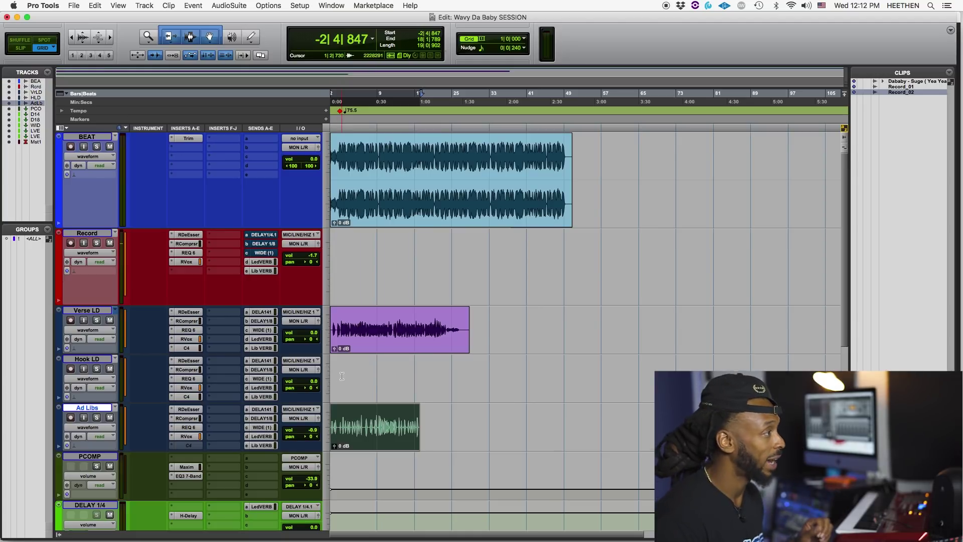
Place the edit cursor at 1|1|000 on the Verse LD track and listen to the lead and ad-libs over the beat, stopping playback at the end.
click(340, 319)
key(super+bracketright)
key(super+bracketright)
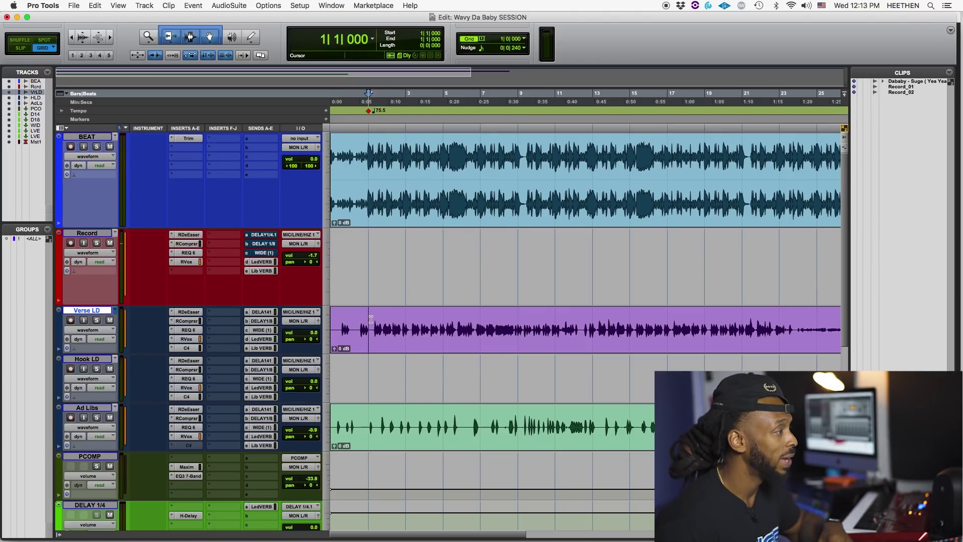
key(space)
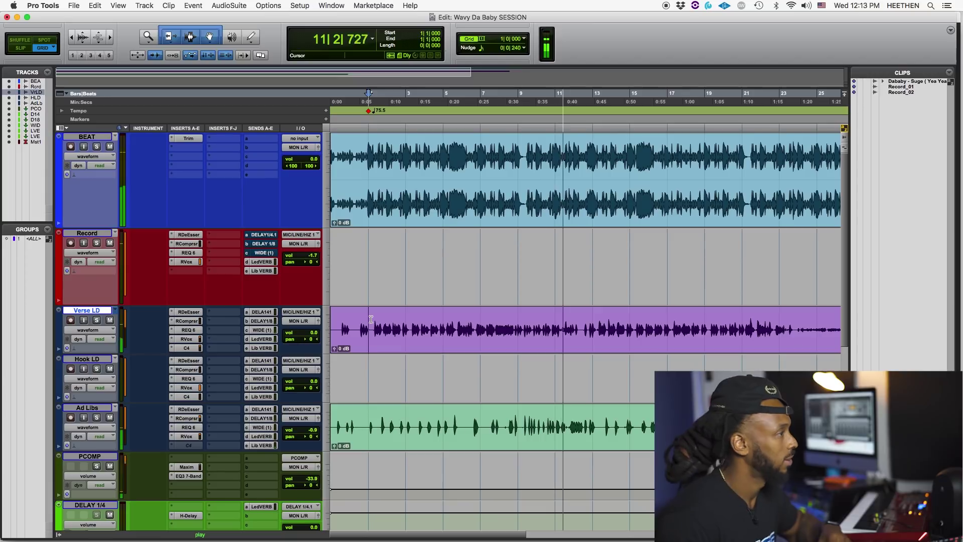
key(space)
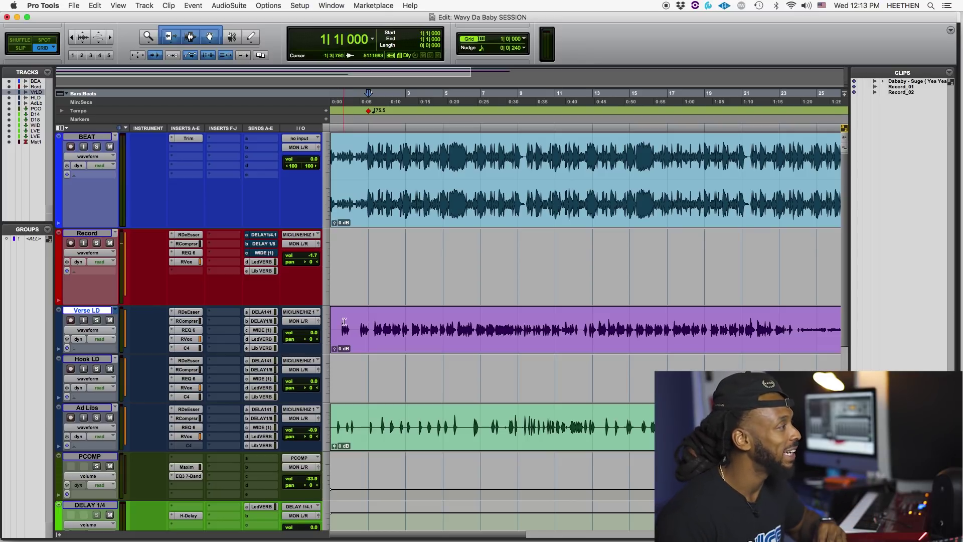
Set the Verse LD track's lead reverb send to -12.1 dB during playback, then stop playback.
click(275, 341)
key(space)
drag(627, 264, 636, 269)
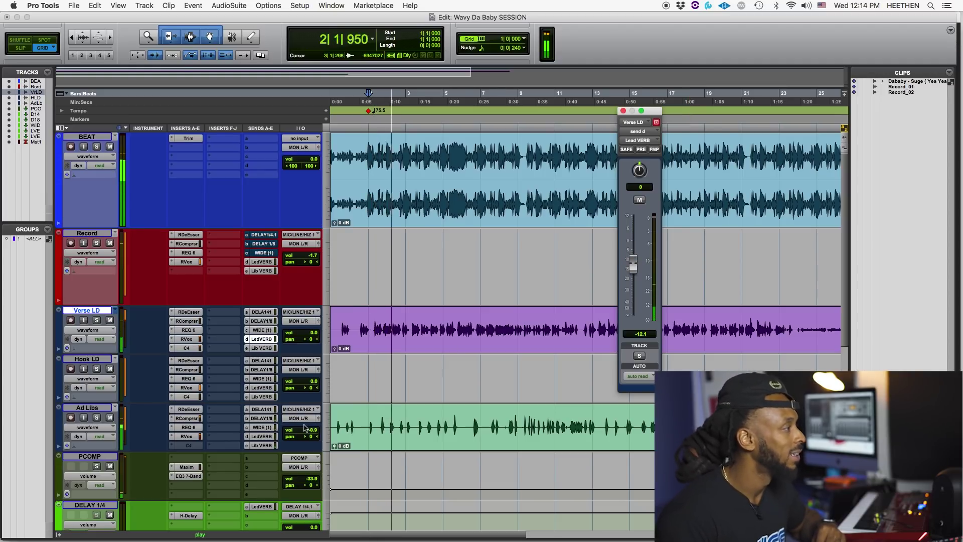
key(space)
Play from bar 1 and lower the Ad Libs track's Lib VERB send to -13.1 dB.
click(269, 446)
key(space)
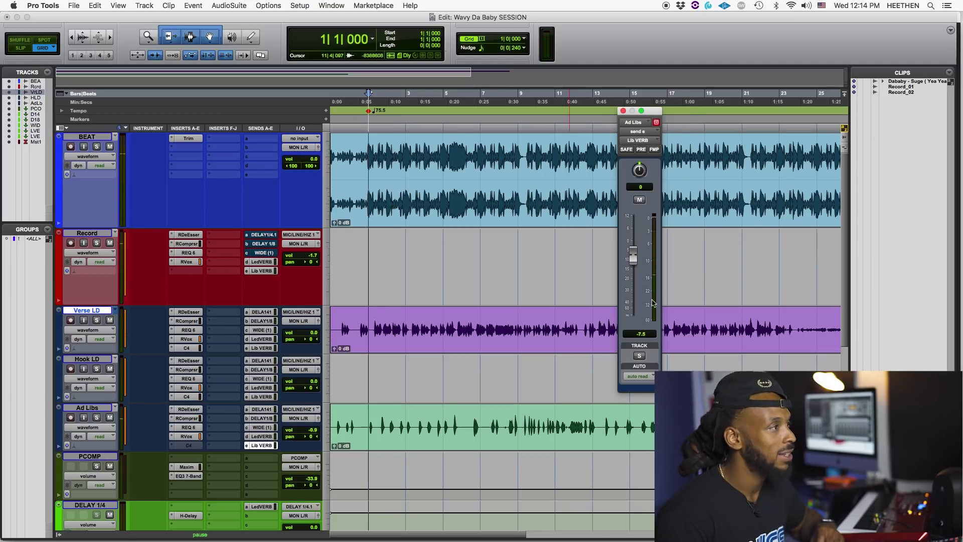
drag(633, 265, 632, 273)
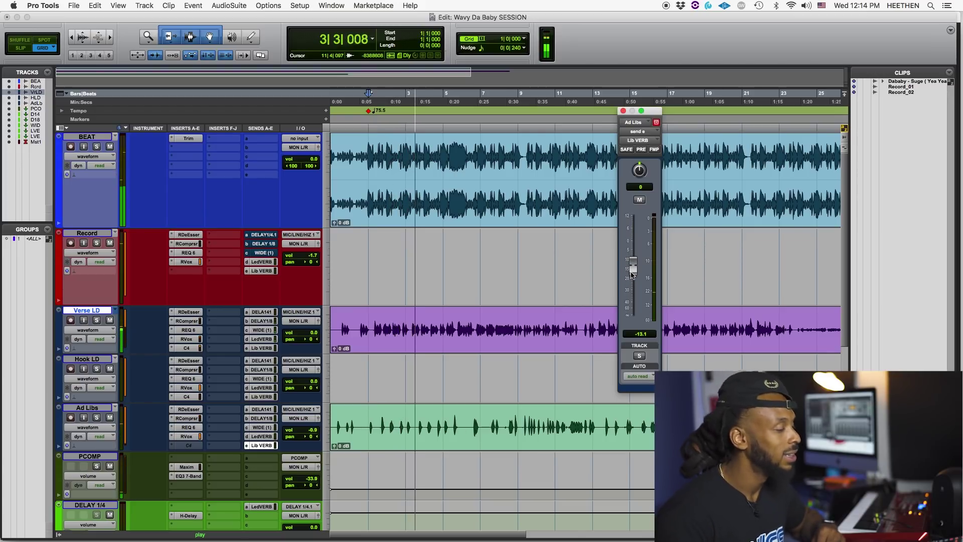
Raise the Ad Libs track's Lib VERB send to -10.5 dB while auditioning from bar 1, then stop playback.
drag(631, 273, 632, 272)
key(space)
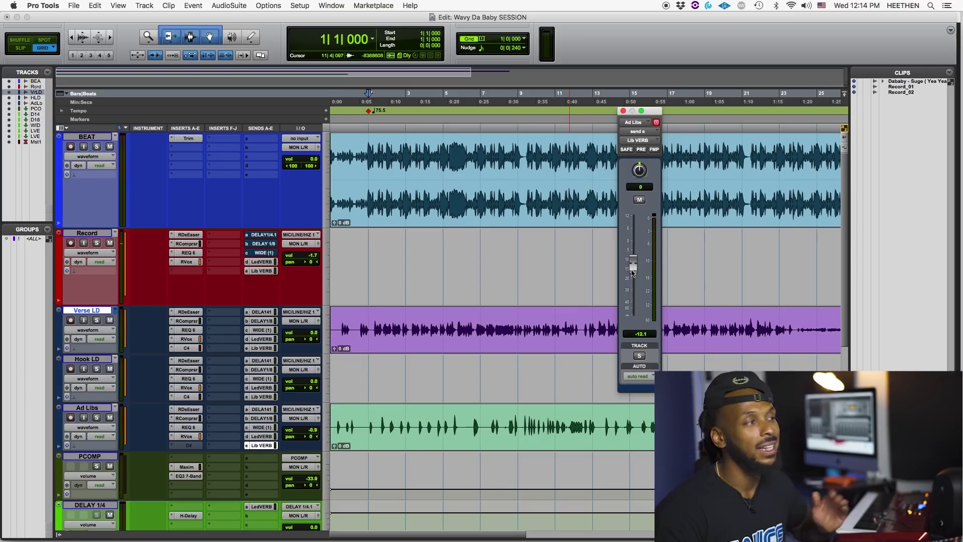
drag(632, 272, 635, 271)
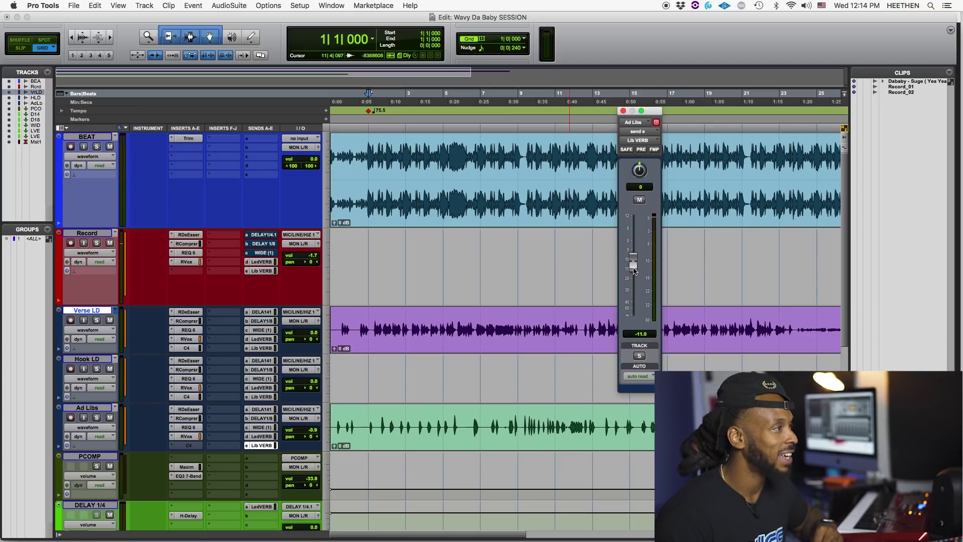
key(space)
drag(634, 271, 633, 269)
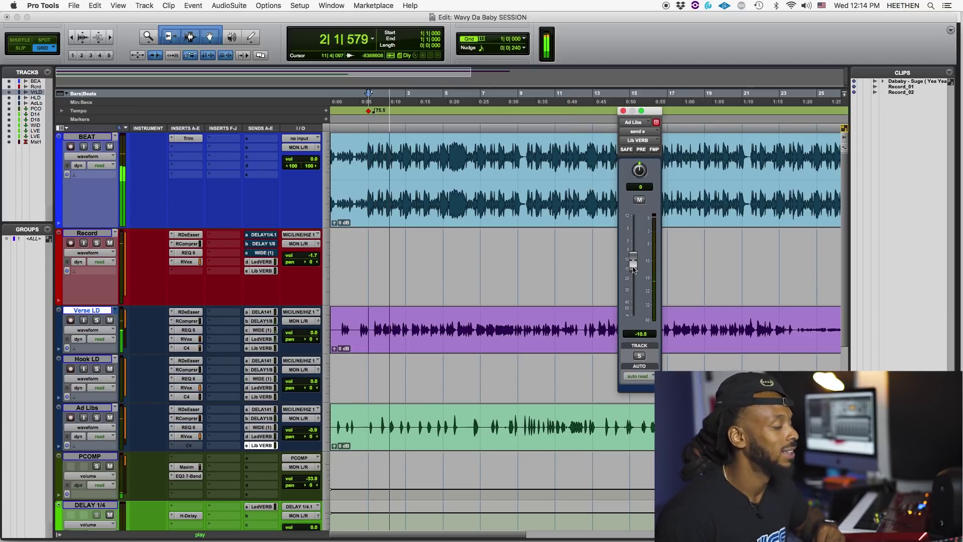
key(space)
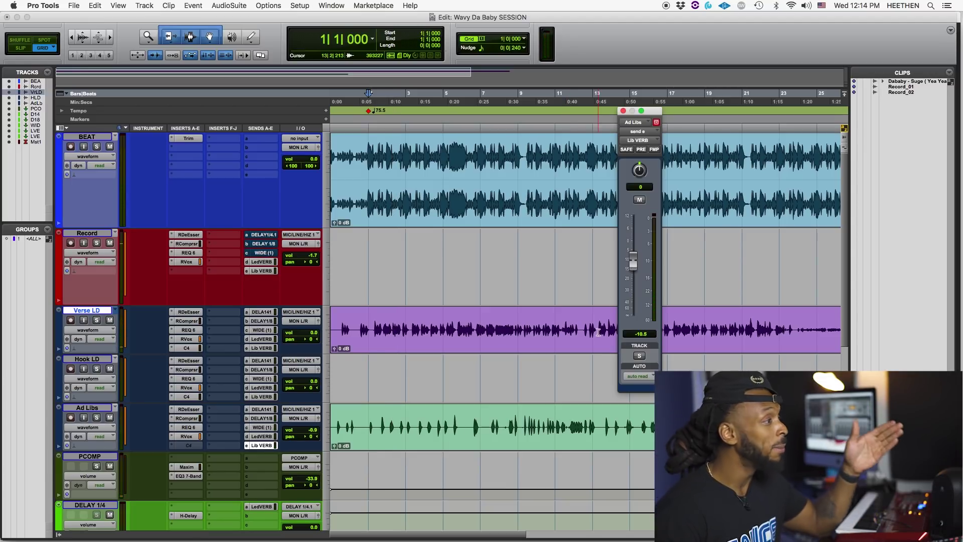
Place the edit cursor at 7|1|000 on the Hook LD track and inspect the Lead VERB track's Mod Delay III settings.
click(479, 368)
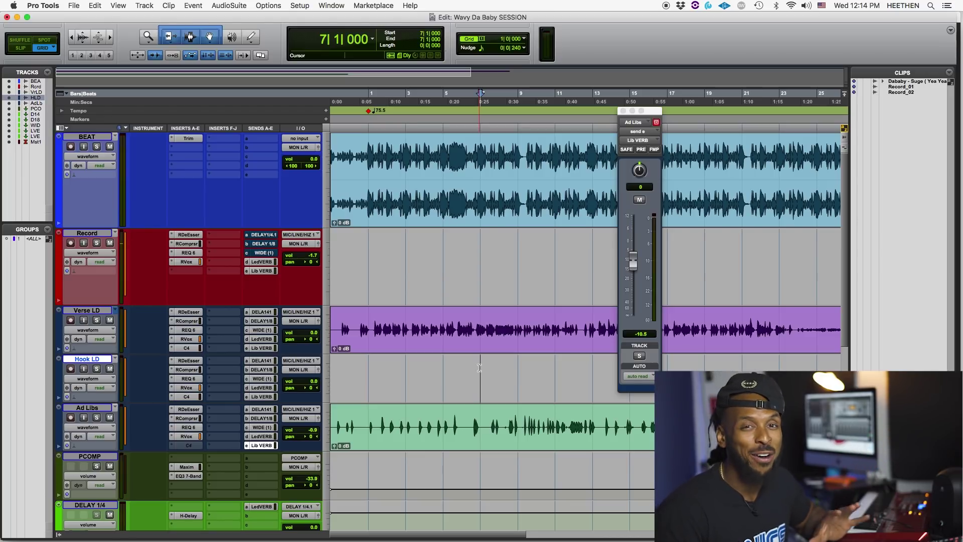
scroll(479, 368, down, 5)
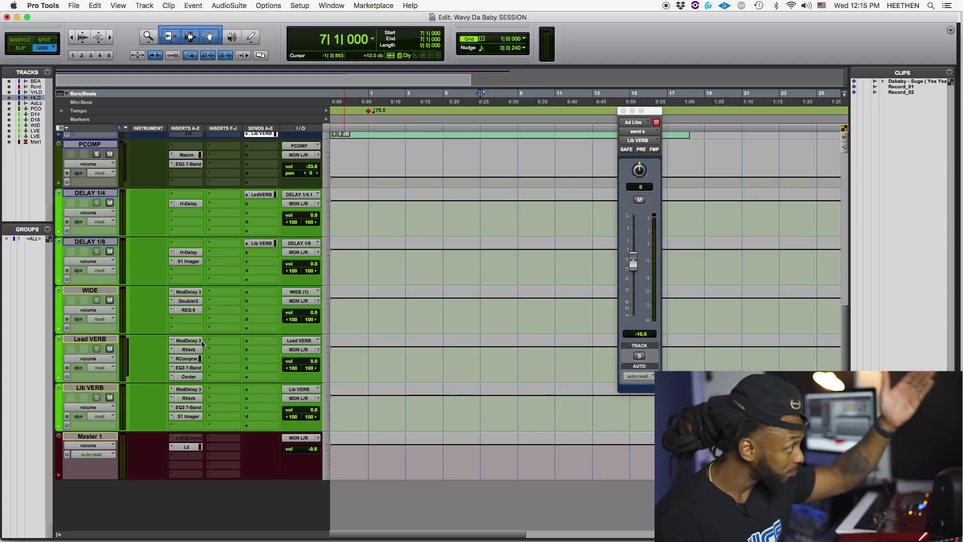
click(200, 340)
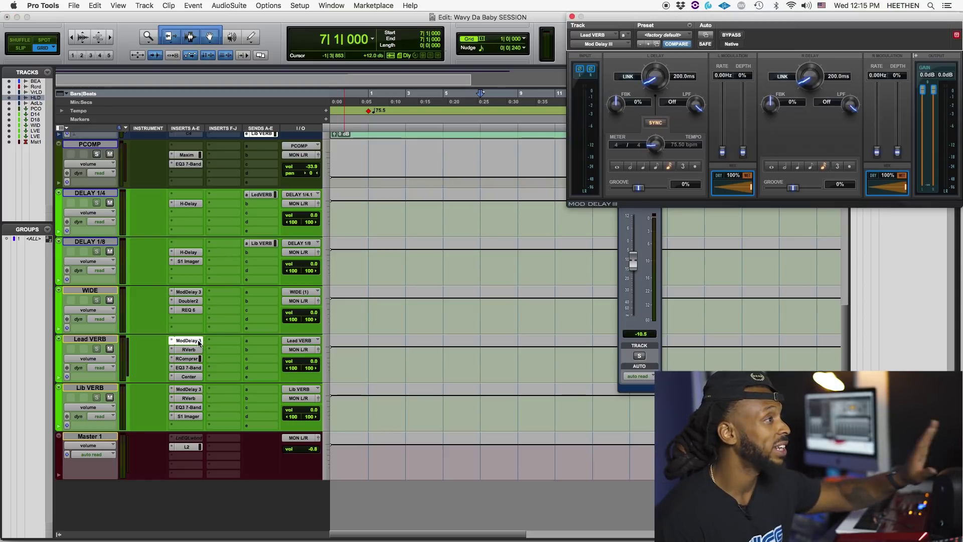
drag(705, 19, 570, 51)
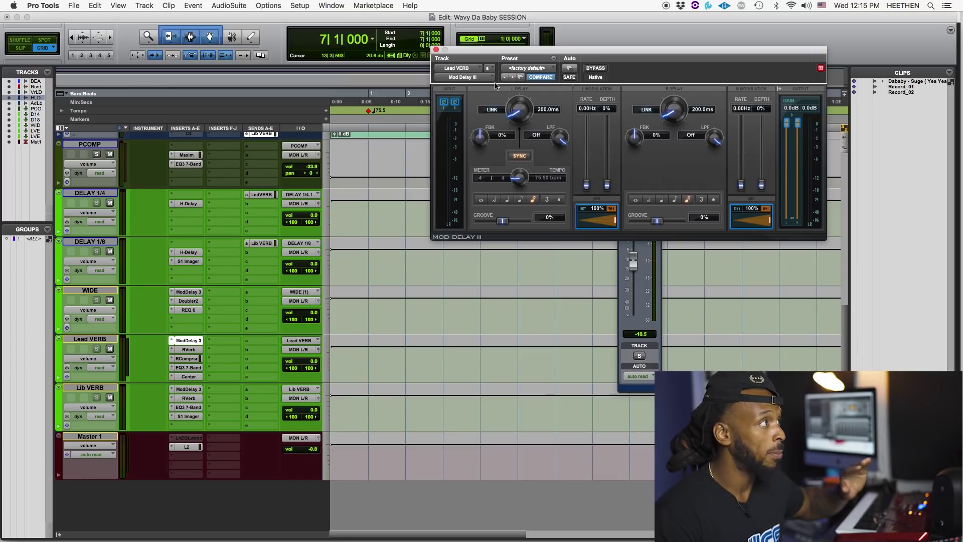
click(436, 50)
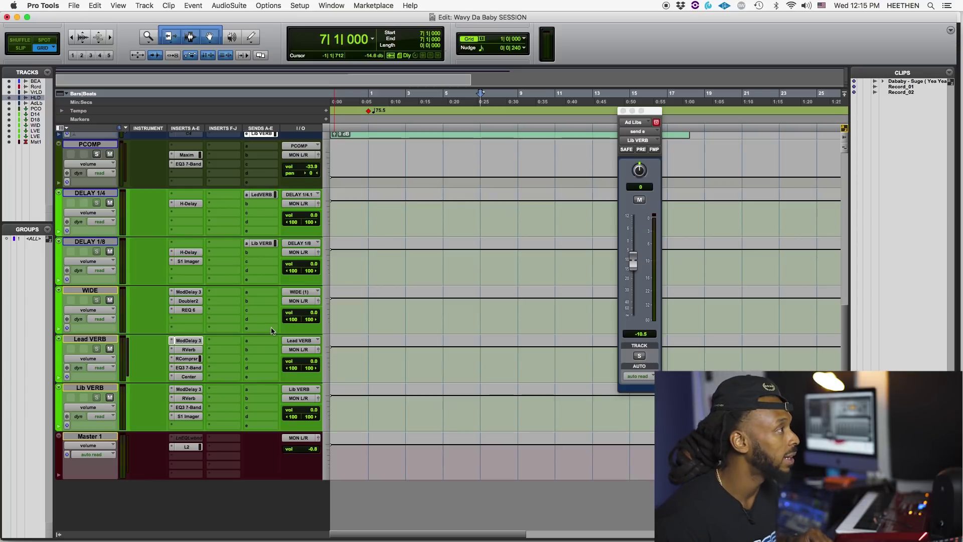
Listen to the mix briefly from bar 7, then stop playback.
scroll(351, 316, up, 10)
key(space)
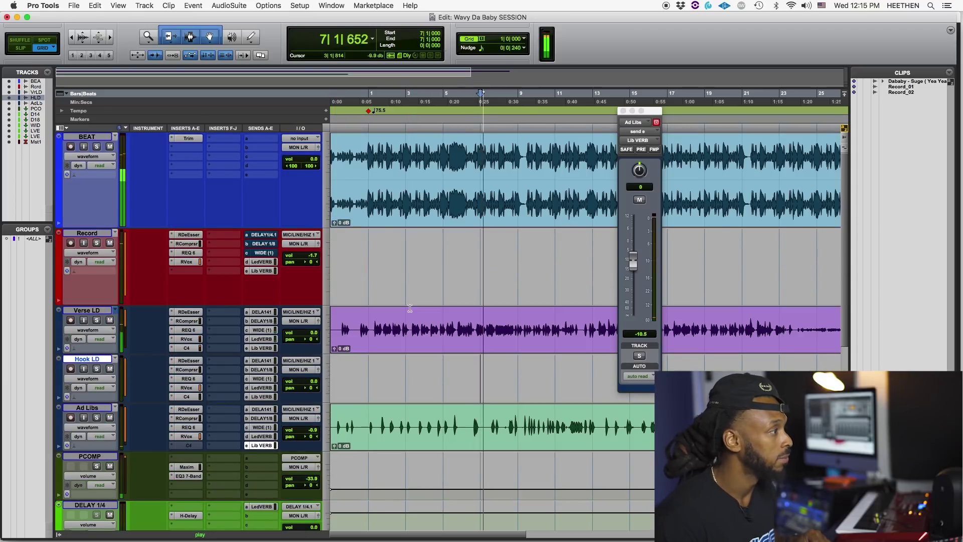
scroll(247, 389, down, 10)
key(space)
Review the Lead VERB track's RVerb, RCompressor, EQ3 7-Band and Center inserts in turn, then close the plug-in window.
click(188, 390)
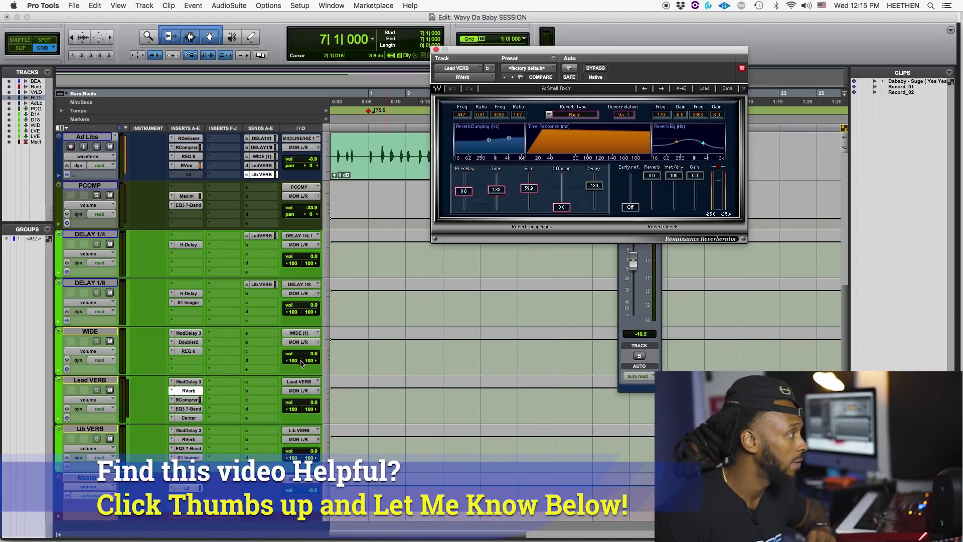
click(188, 400)
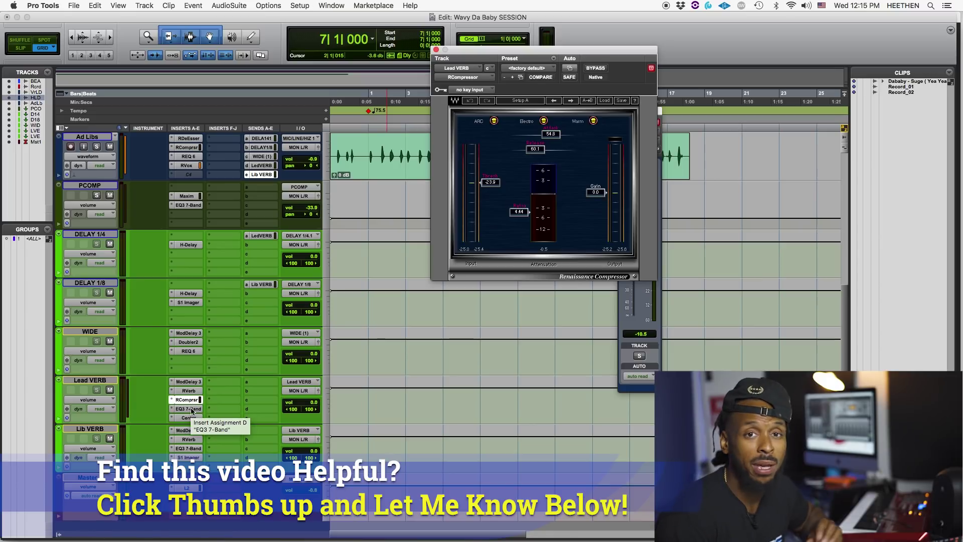
click(199, 410)
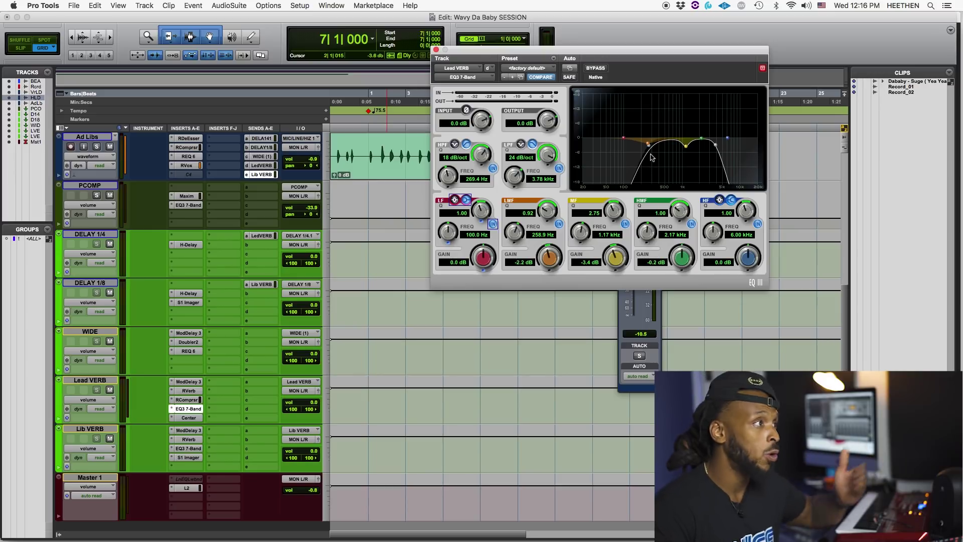
click(196, 419)
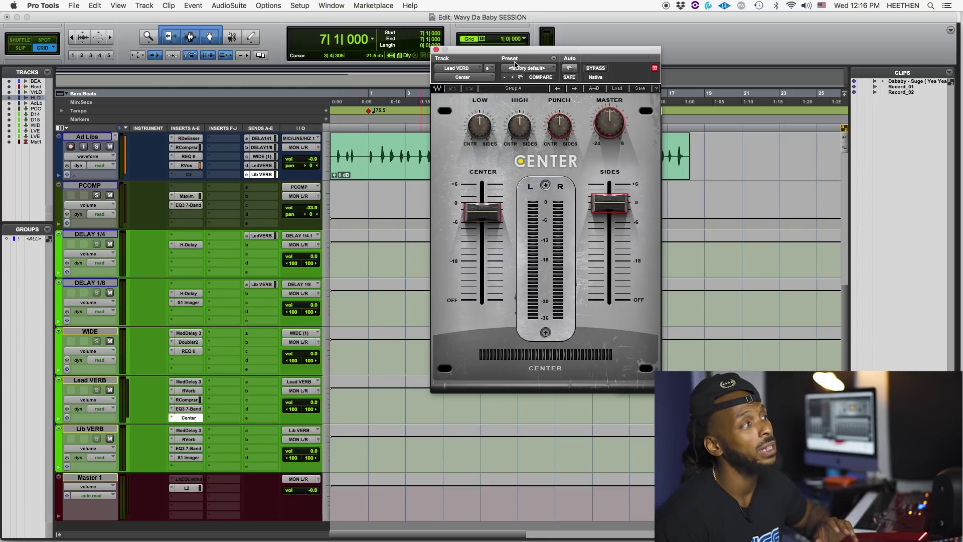
drag(522, 57, 524, 78)
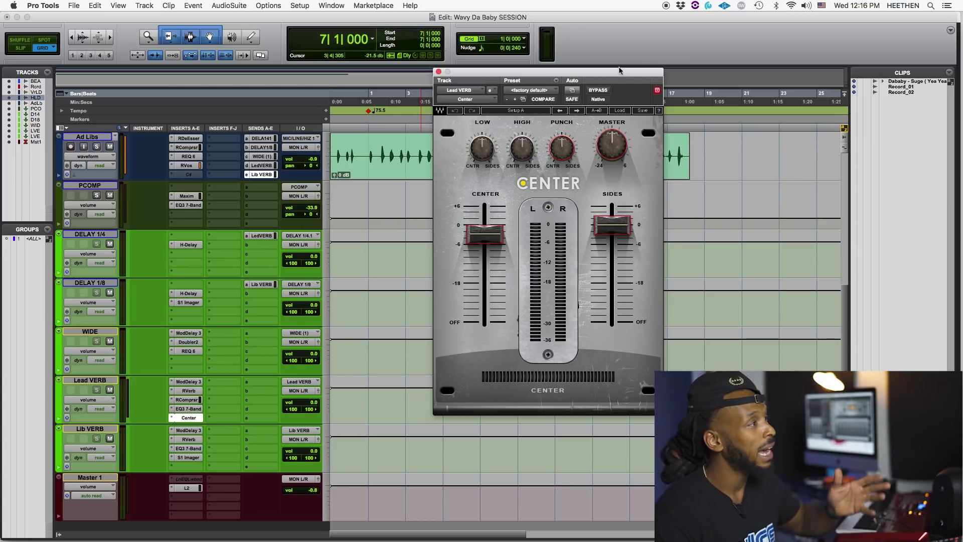
drag(582, 75, 575, 78)
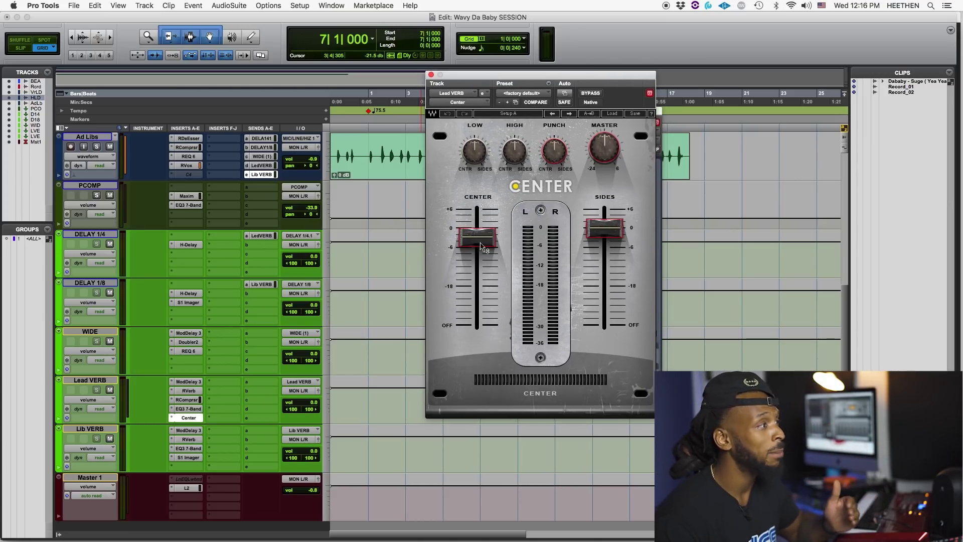
mouse_move(477, 253)
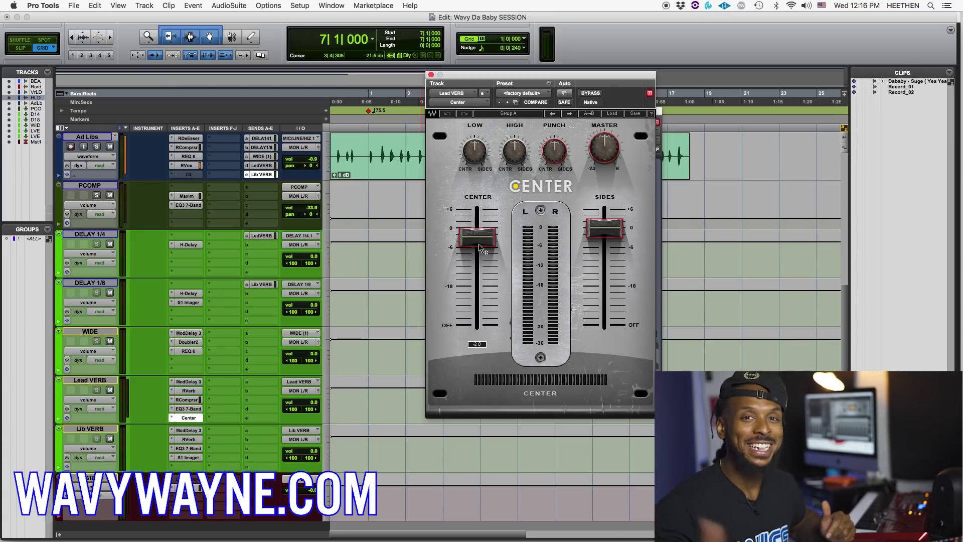
click(431, 75)
Place the edit cursor at 2|1|000 on the Ad Libs track, close the send window and zoom the timeline out.
scroll(426, 243, up, 5)
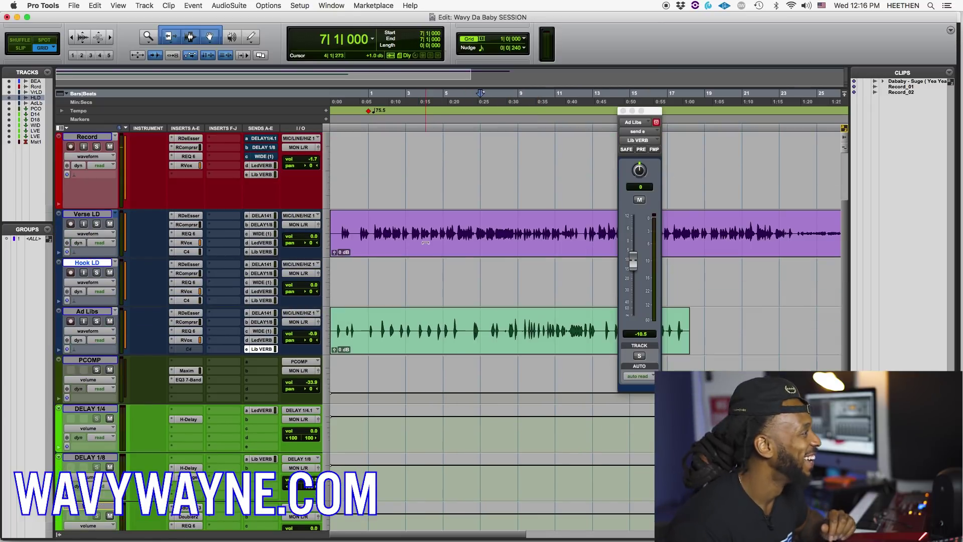
click(387, 329)
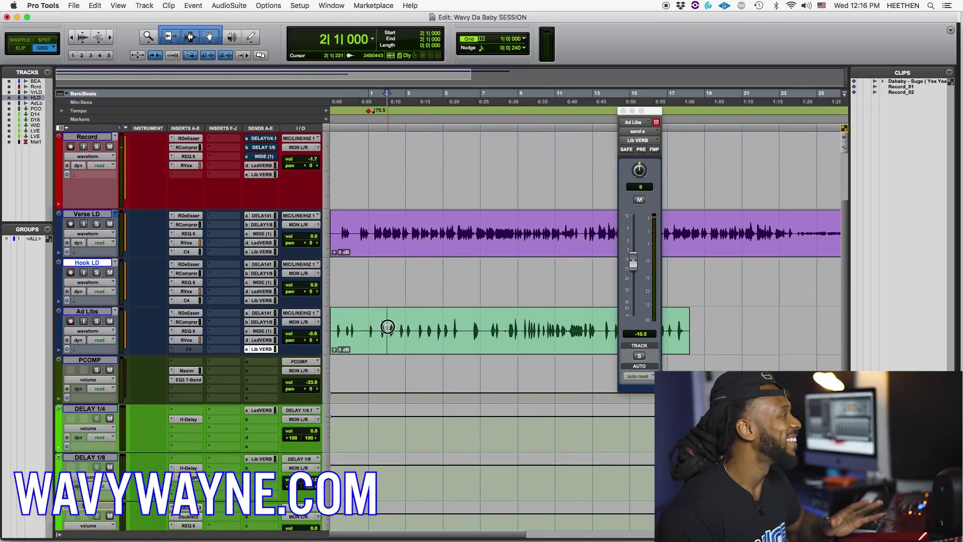
click(624, 111)
key(r)
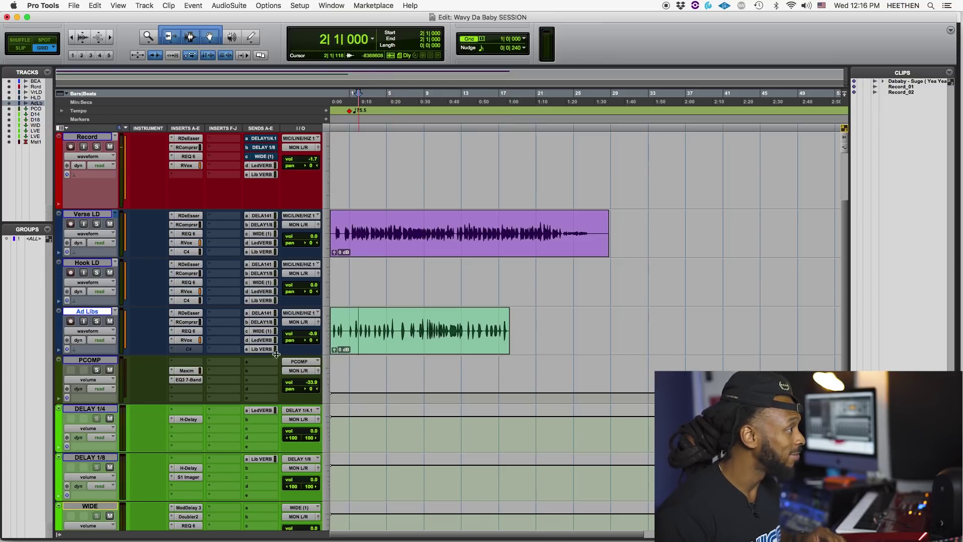
Make the Ad Libs track slightly taller and check its DELAY 1/8 and DELAY 1/4 send levels.
drag(276, 355, 276, 364)
click(274, 323)
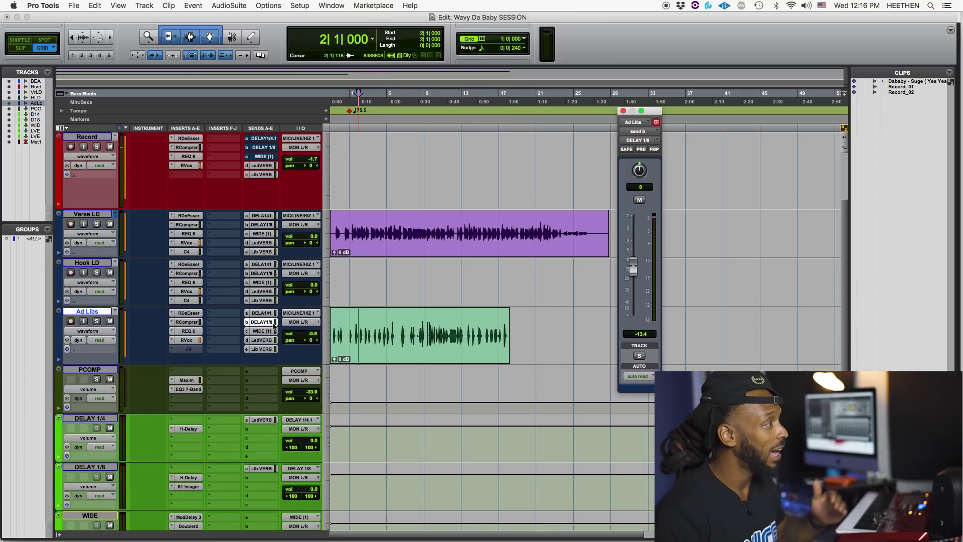
click(274, 313)
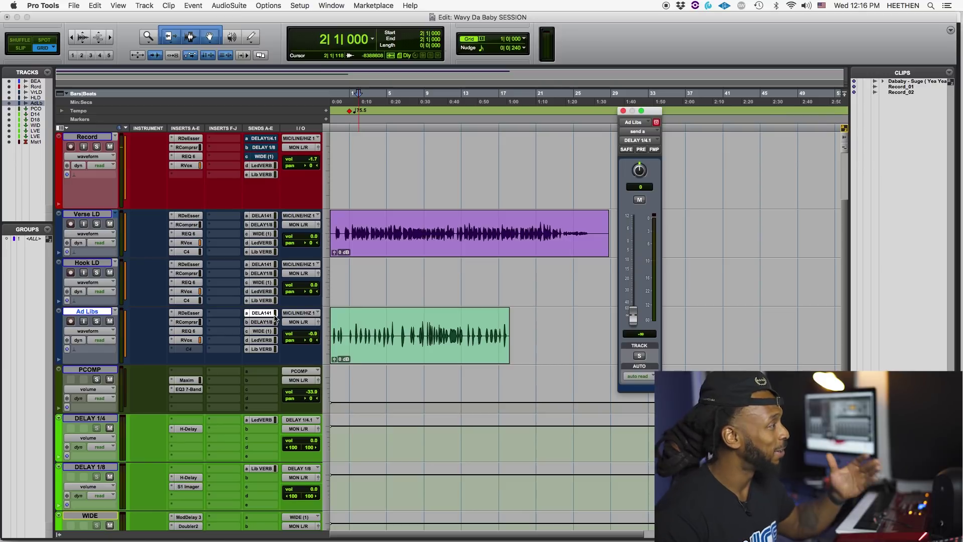
click(274, 314)
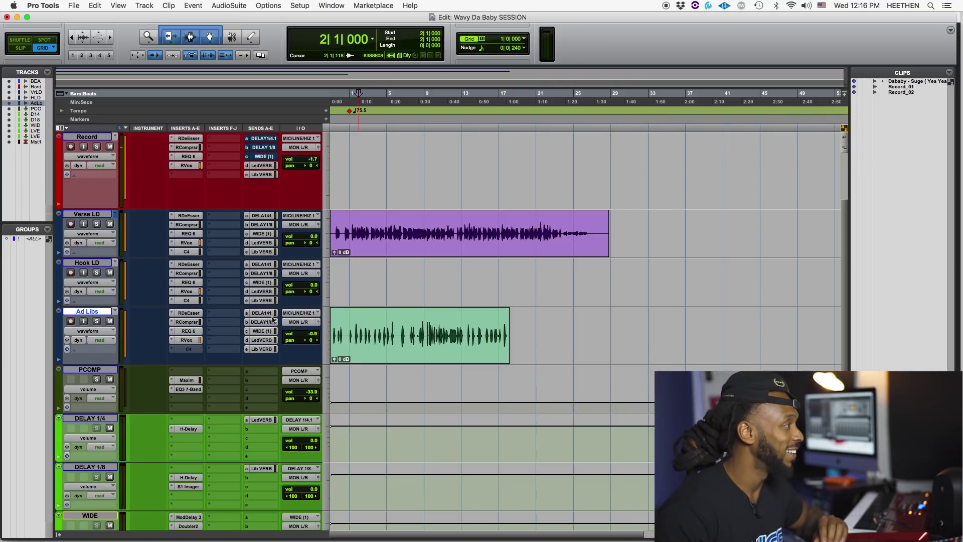
Look over the effect return tracks and save the session.
scroll(407, 341, down, 5)
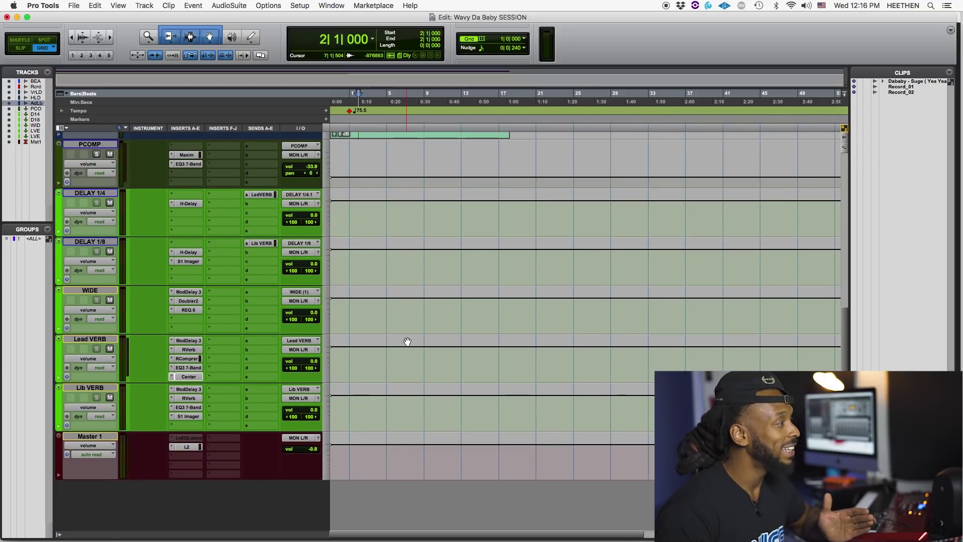
scroll(405, 340, up, 7)
key(super+s)
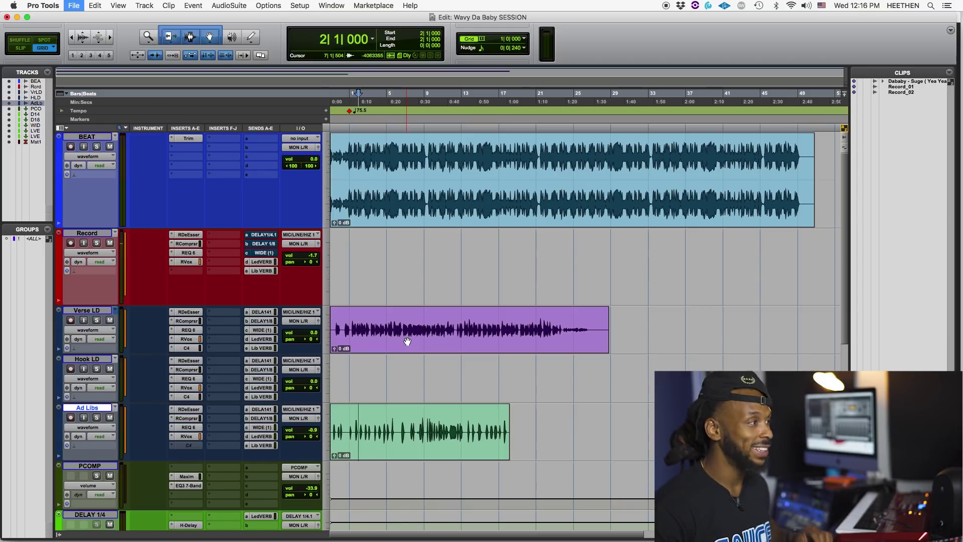
Shrink the track heights to fit all tracks in the Edit window, then enlarge the Verse LD track.
key(ctrl+alt+Down)
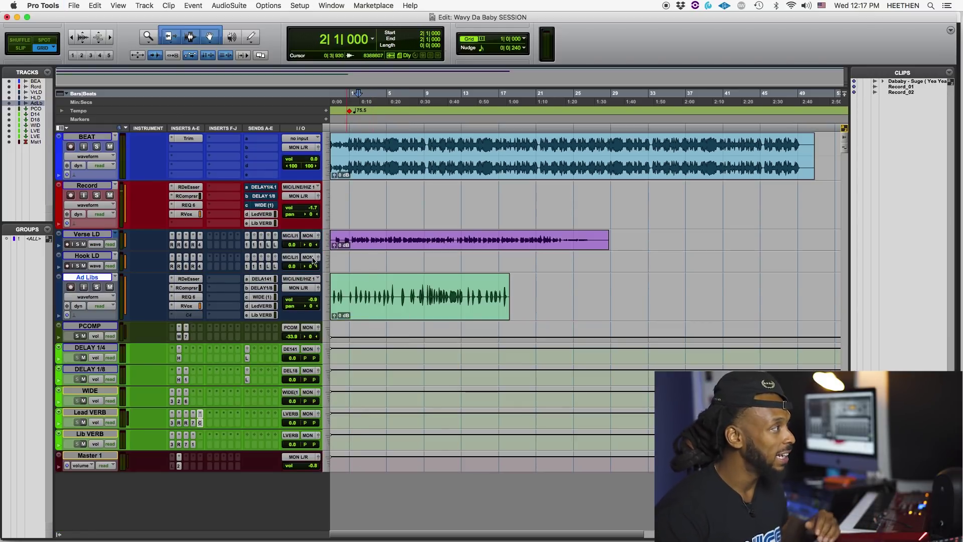
drag(311, 251, 308, 304)
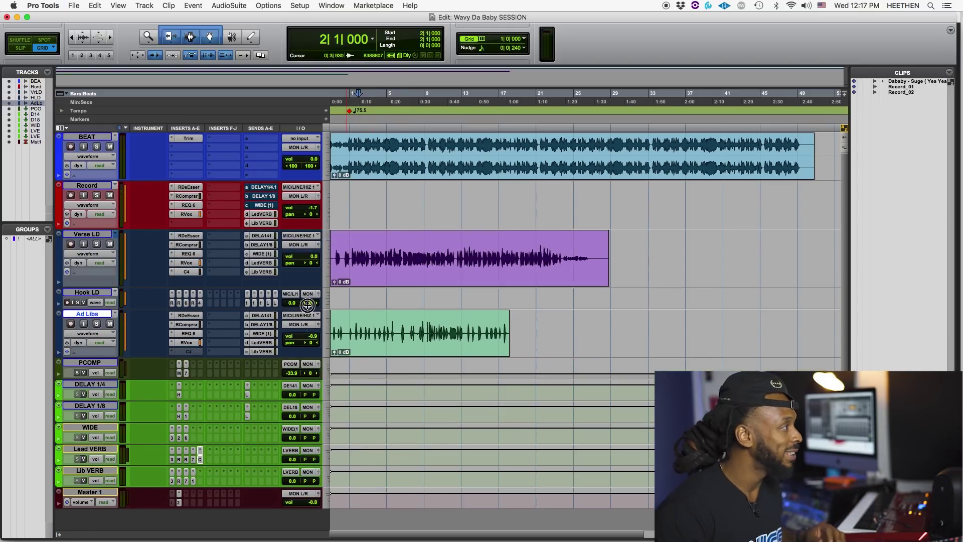
Check the Verse LD track's REQ 6 equalizer settings, then place the edit cursor at 5|1|000 on that track.
click(196, 254)
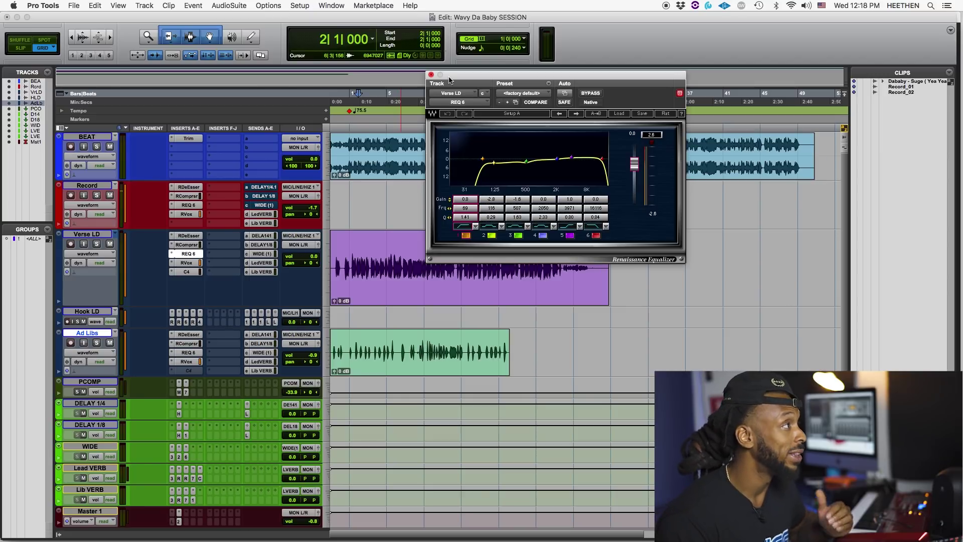
click(431, 74)
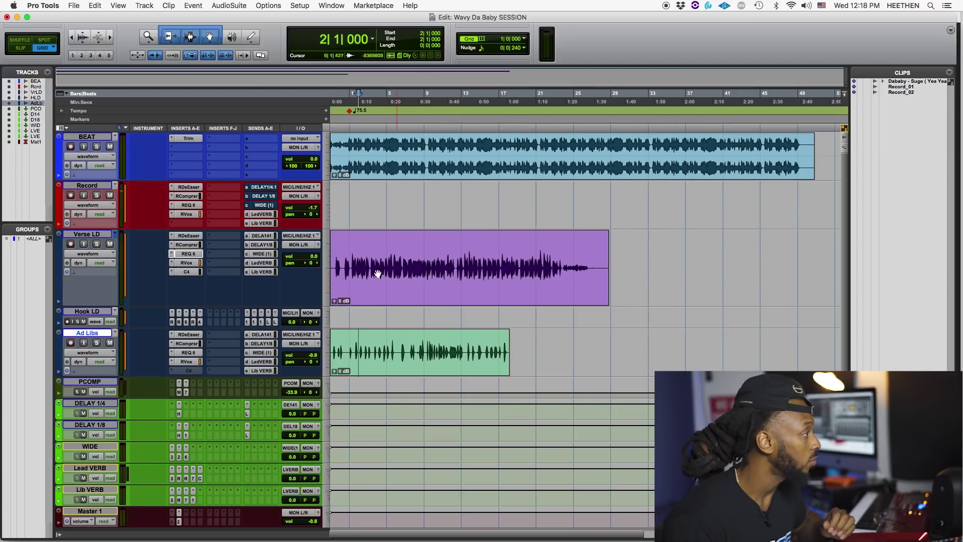
click(385, 253)
scroll(386, 253, down, 2)
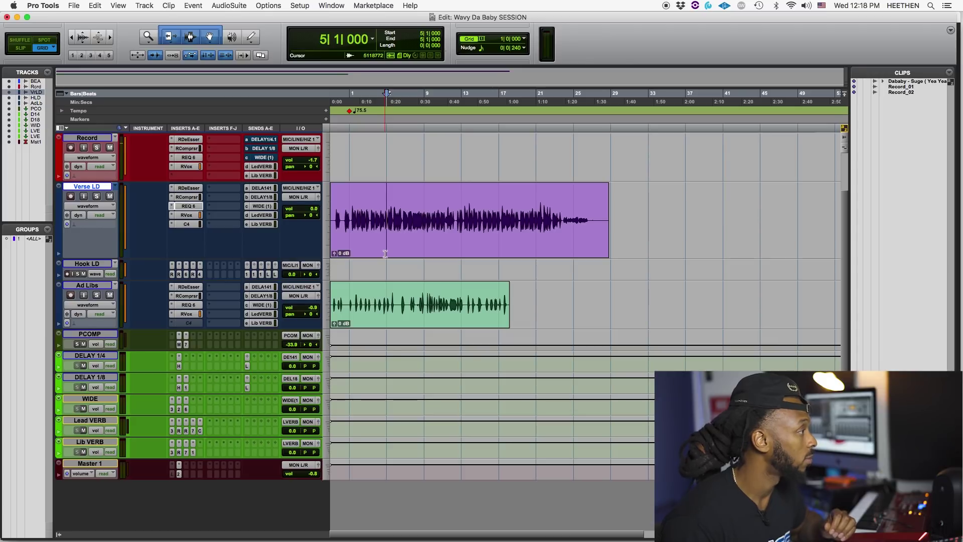
scroll(385, 254, up, 2)
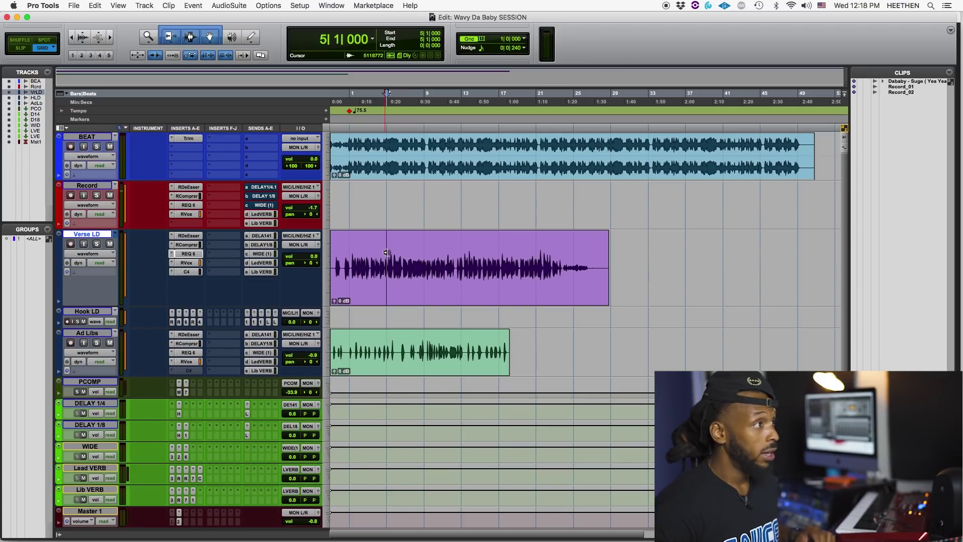
Switch to the Mix window and review the inserts, sends and fader levels of all channel strips.
key(super+equal)
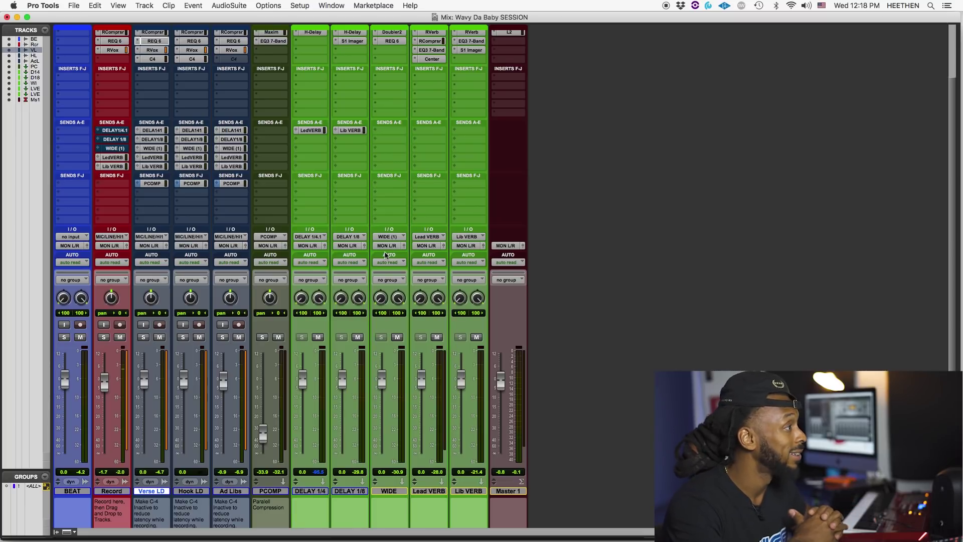
scroll(538, 272, up, 3)
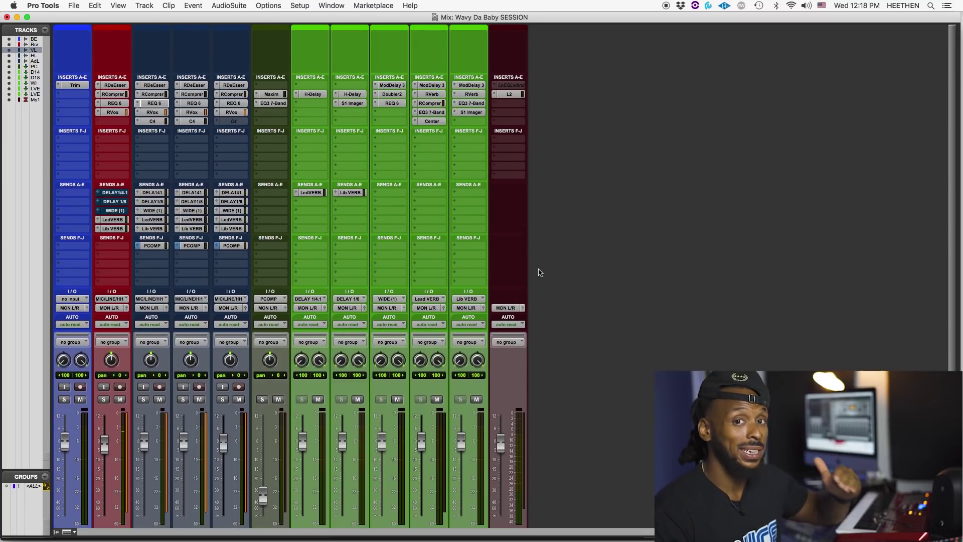
scroll(539, 272, down, 3)
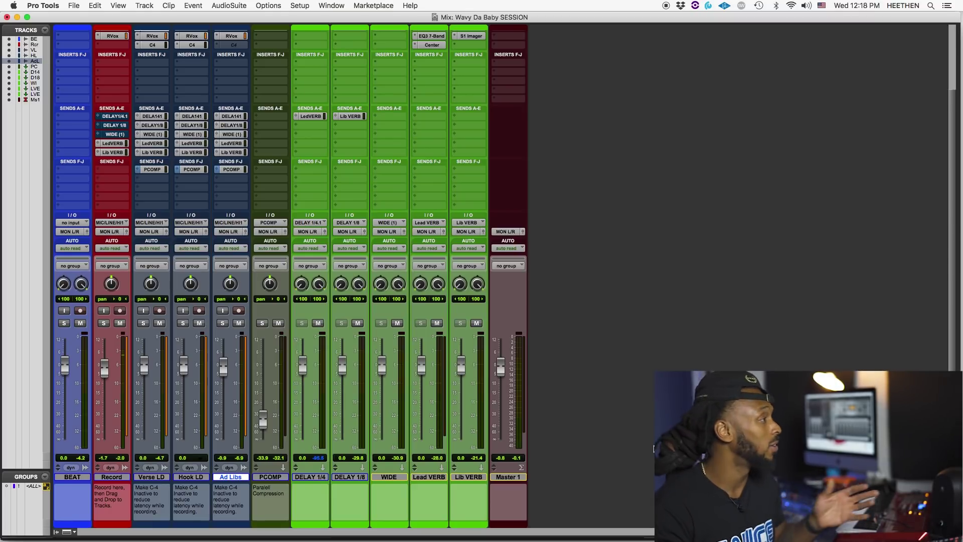
scroll(650, 435, up, 1)
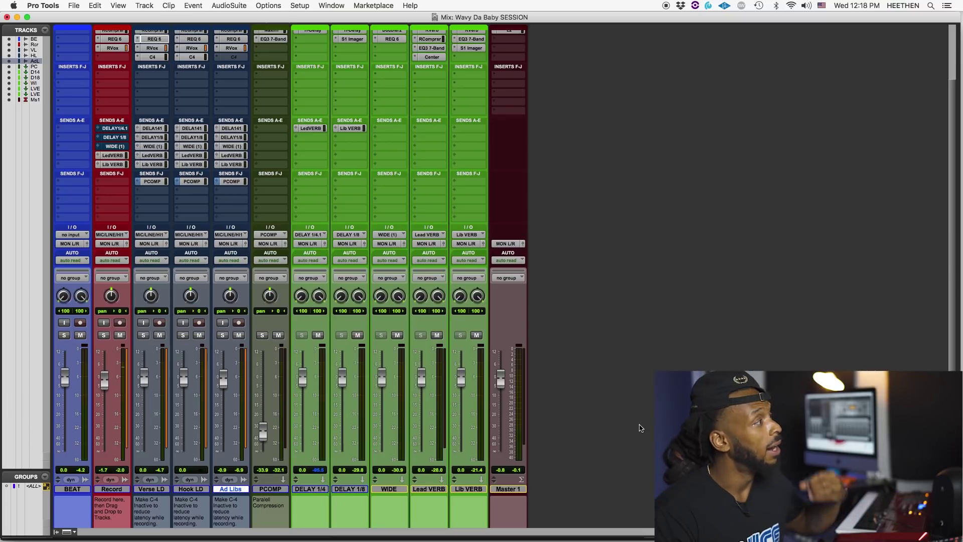
Check the Ad Libs track's Renaissance Compressor and REQ 6 equalizer settings, then close the plug-in window.
scroll(640, 428, up, 1)
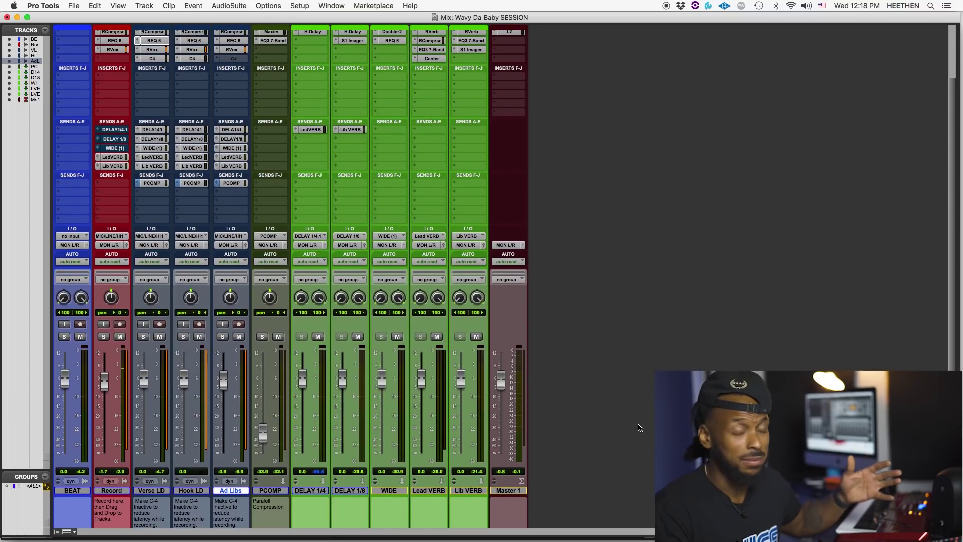
scroll(622, 426, up, 5)
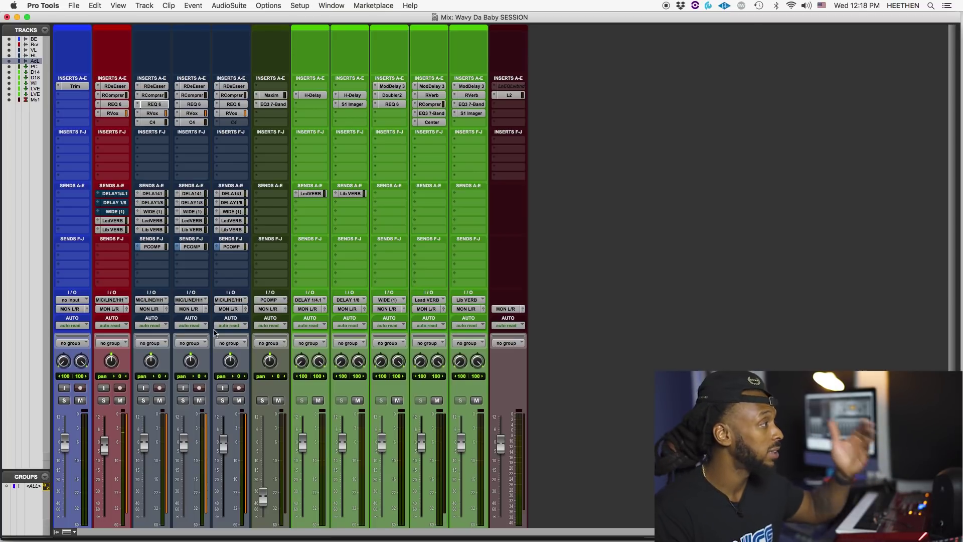
click(237, 95)
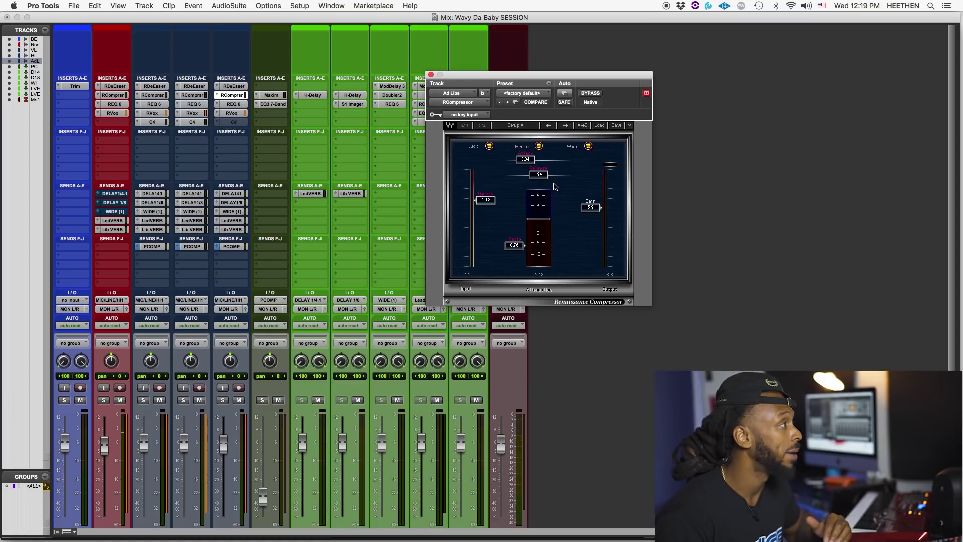
click(233, 105)
drag(543, 79, 566, 77)
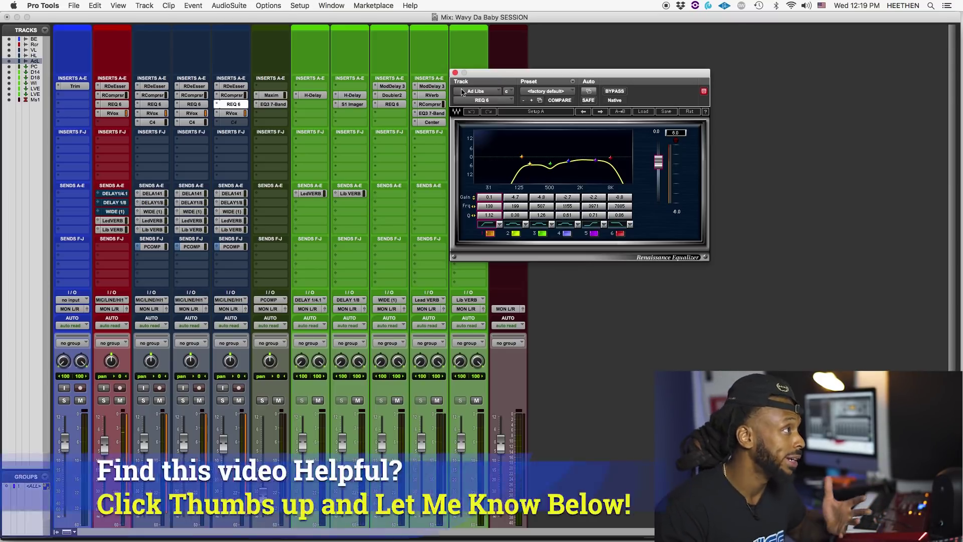
click(455, 73)
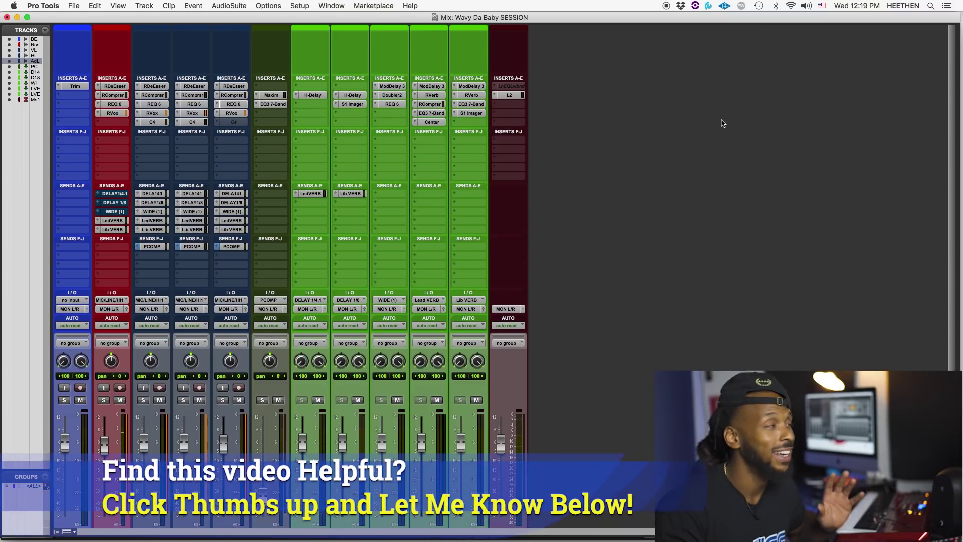
scroll(722, 205, down, 3)
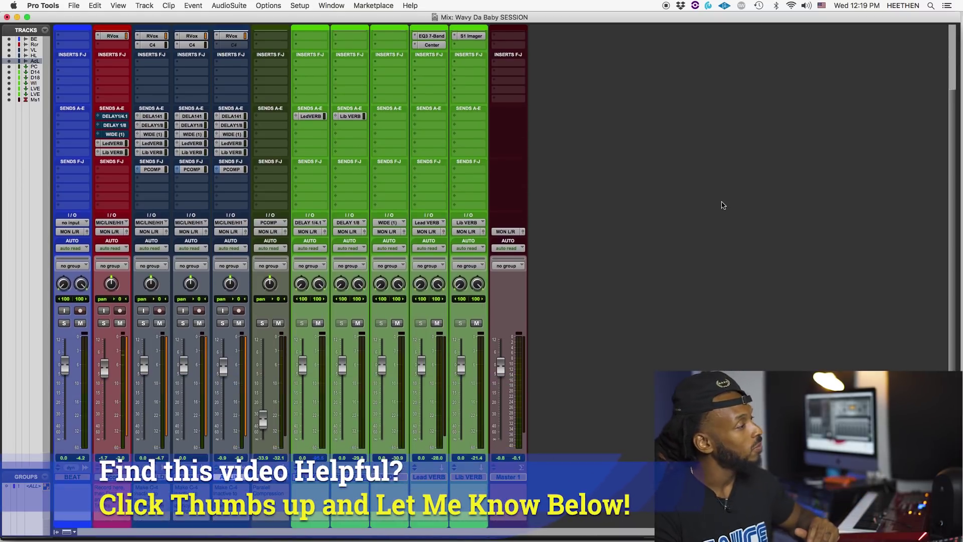